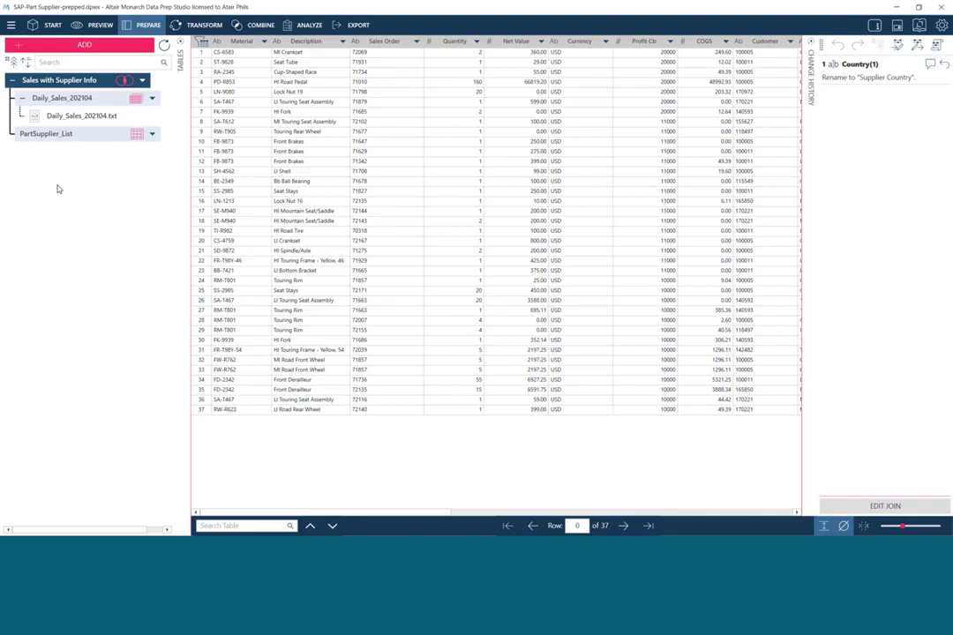
# - View the Daily_Sales_202104 source table, then return to Sales with Supplier Info
pyautogui.click(62, 98)
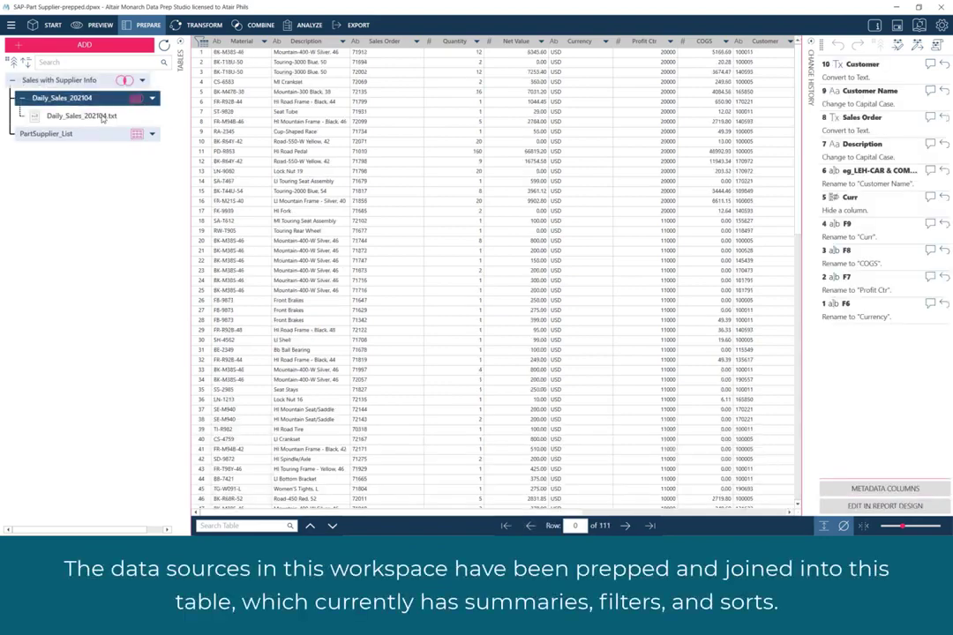
pyautogui.click(103, 135)
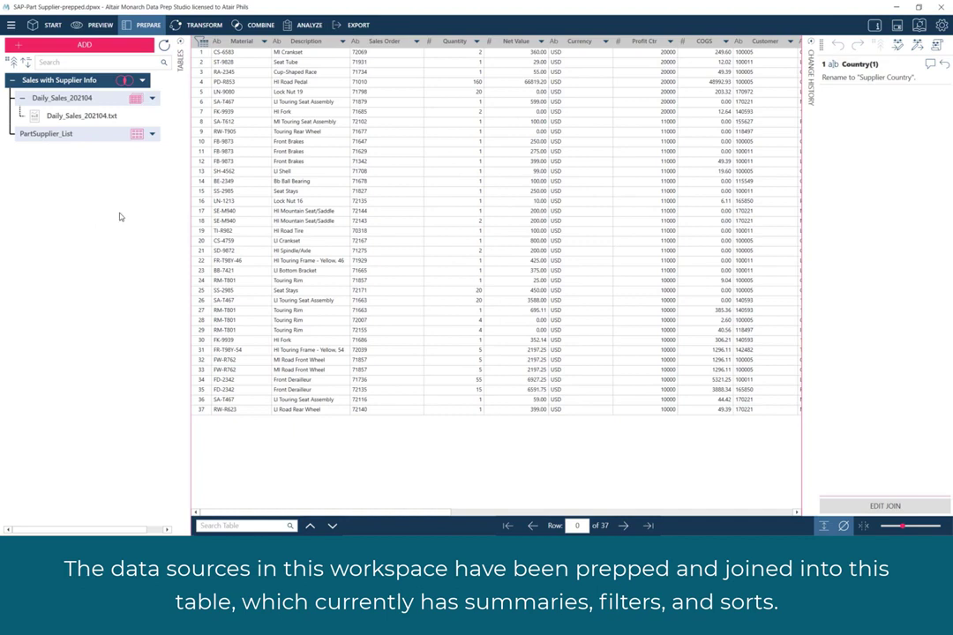
# - Review the Summary, Filter and Sort lists without changes, then switch to the Export workspace
pyautogui.click(304, 25)
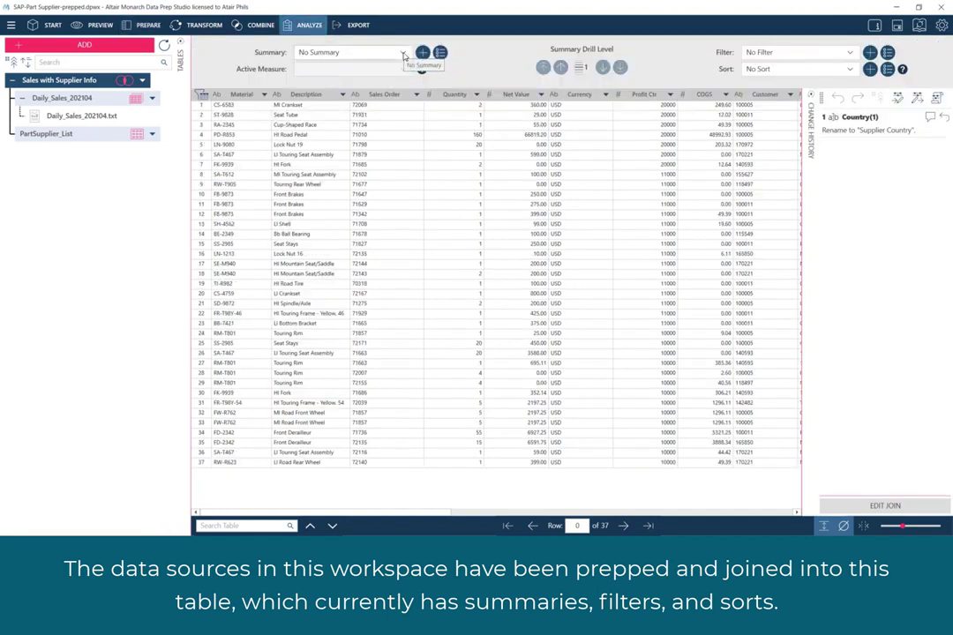
pyautogui.click(403, 53)
pyautogui.click(402, 53)
pyautogui.click(848, 53)
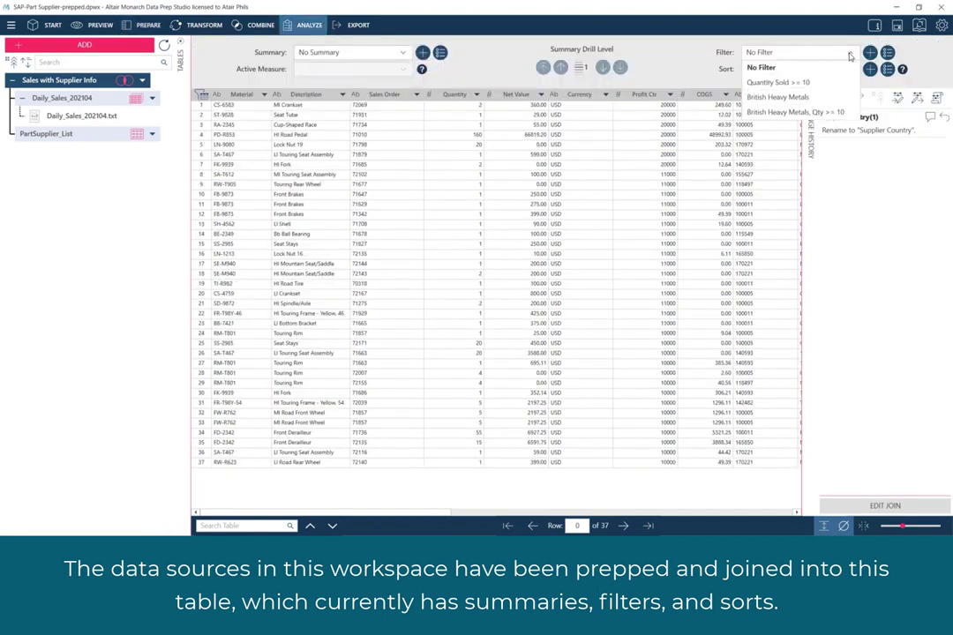
pyautogui.click(849, 53)
pyautogui.click(849, 69)
pyautogui.click(849, 68)
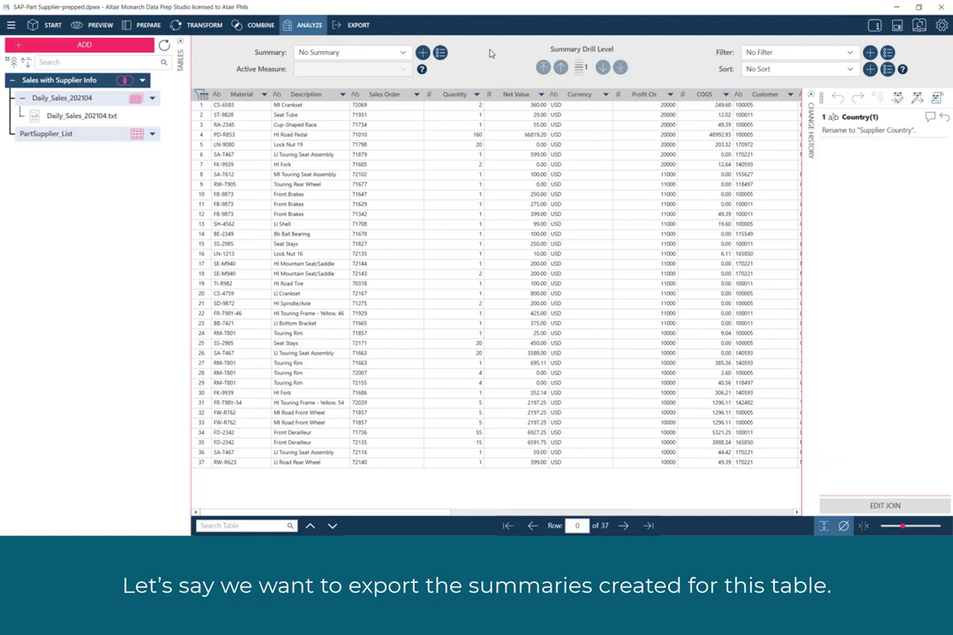
pyautogui.click(357, 26)
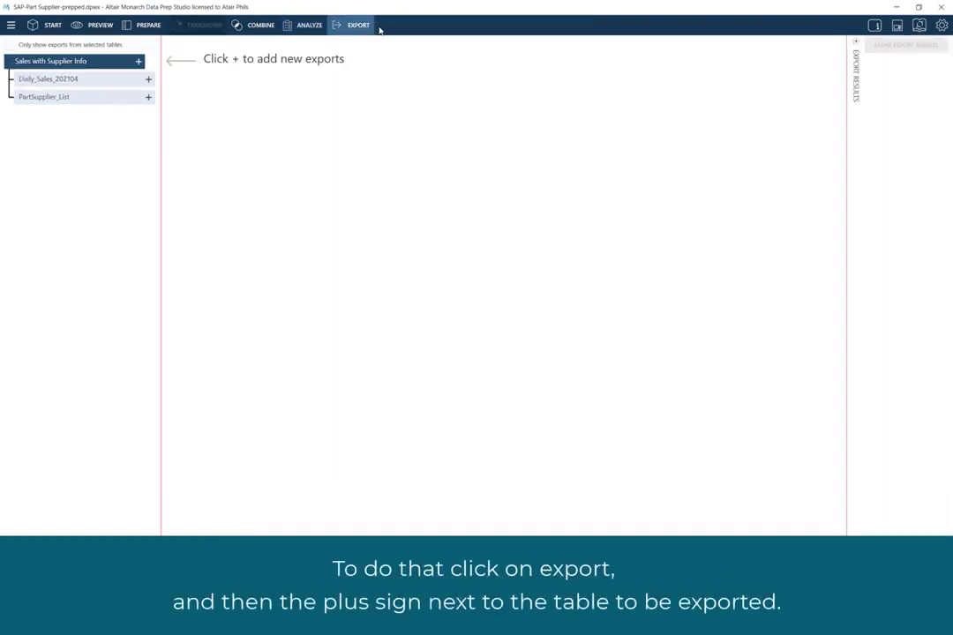
# - Start a new Sales with Supplier Info export and show the Table > Summary format options
pyautogui.click(138, 62)
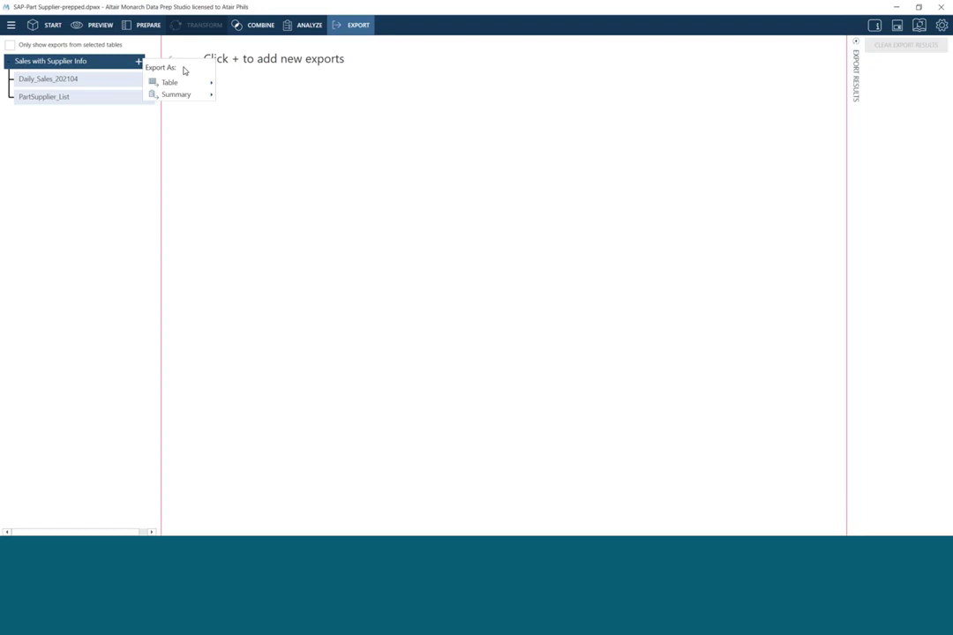
pyautogui.moveTo(193, 85)
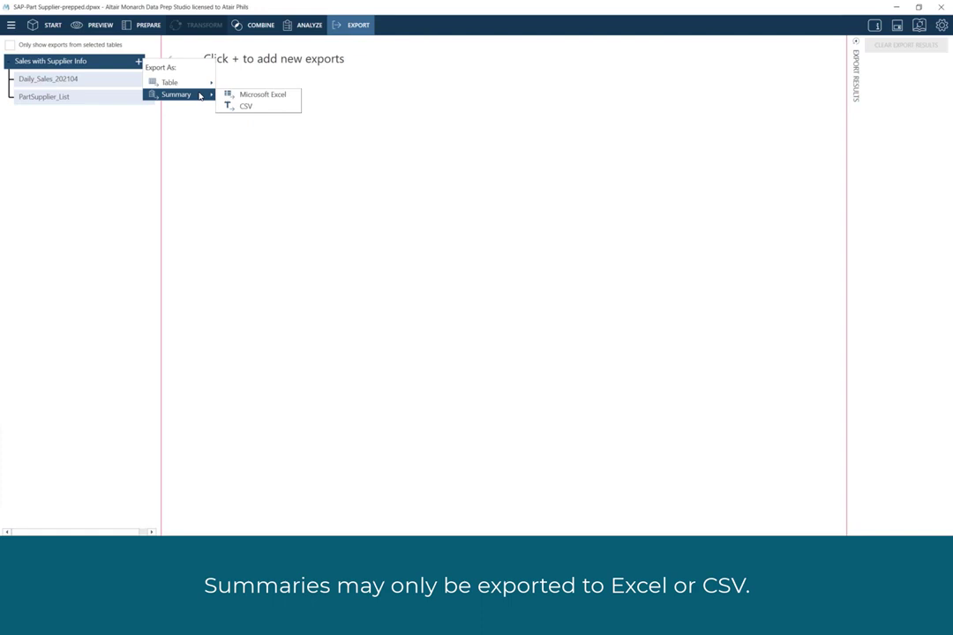
# - Create a Summary Microsoft Excel export to Sales.xlsx, leaving Filter and Summary unset
pyautogui.click(262, 94)
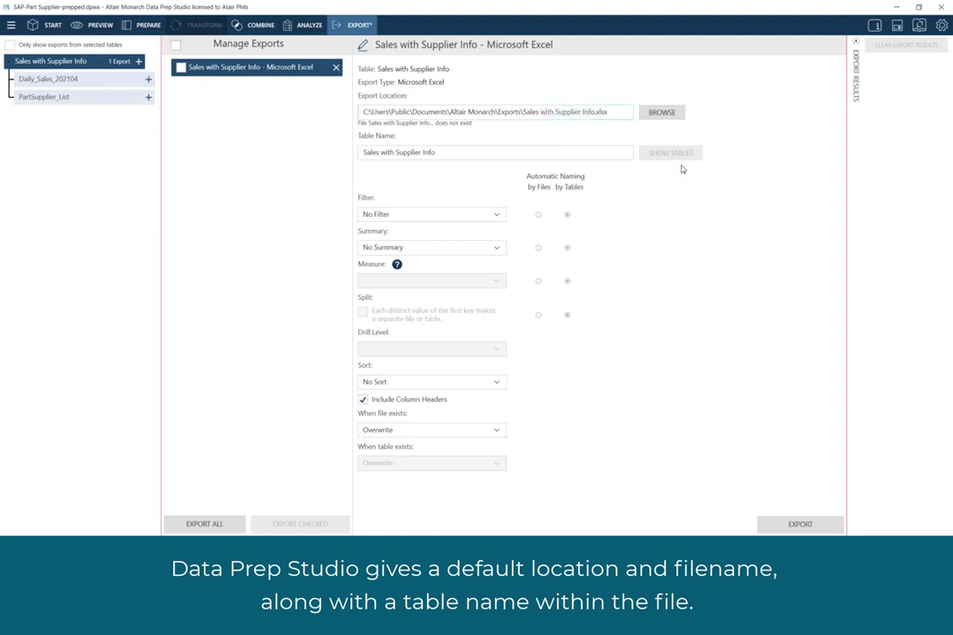
pyautogui.press('BackSpace')
pyautogui.press('BackSpace')
pyautogui.press('BackSpace')
pyautogui.press('BackSpace')
pyautogui.press('BackSpace')
pyautogui.press('BackSpace')
pyautogui.press('BackSpace')
pyautogui.press('BackSpace')
pyautogui.press('BackSpace')
pyautogui.press('BackSpace')
pyautogui.press('BackSpace')
pyautogui.press('BackSpace')
pyautogui.press('BackSpace')
pyautogui.press('BackSpace')
pyautogui.press('BackSpace')
pyautogui.press('BackSpace')
pyautogui.press('BackSpace')
pyautogui.press('BackSpace')
pyautogui.press('BackSpace')
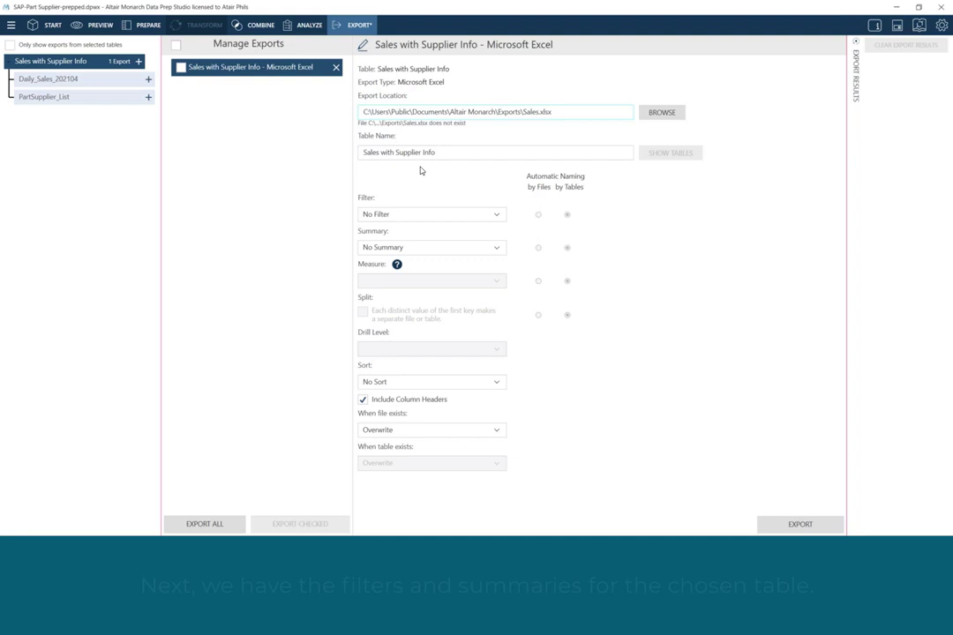
pyautogui.click(495, 214)
pyautogui.click(497, 216)
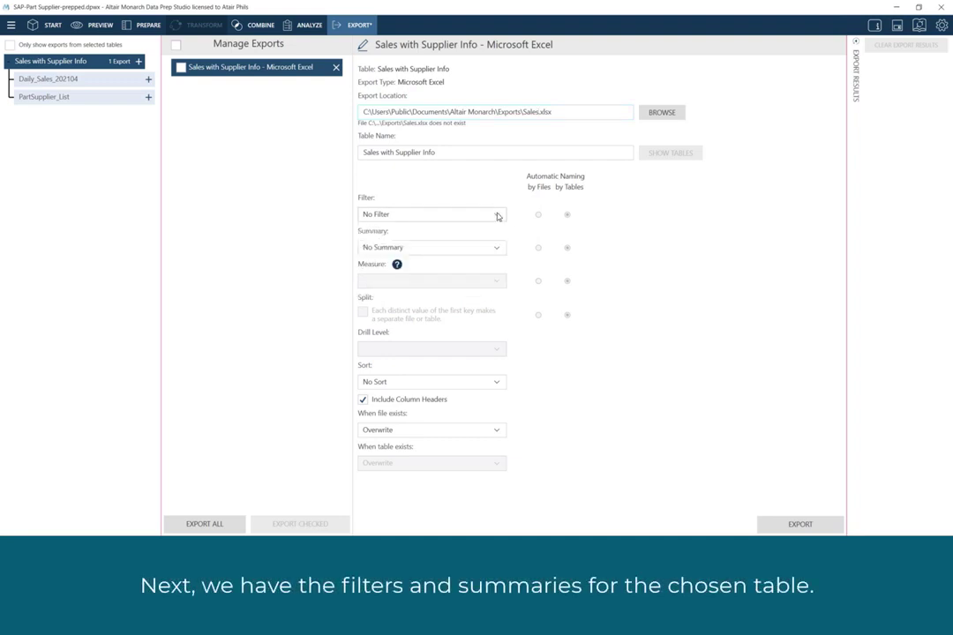
pyautogui.click(494, 247)
pyautogui.click(494, 248)
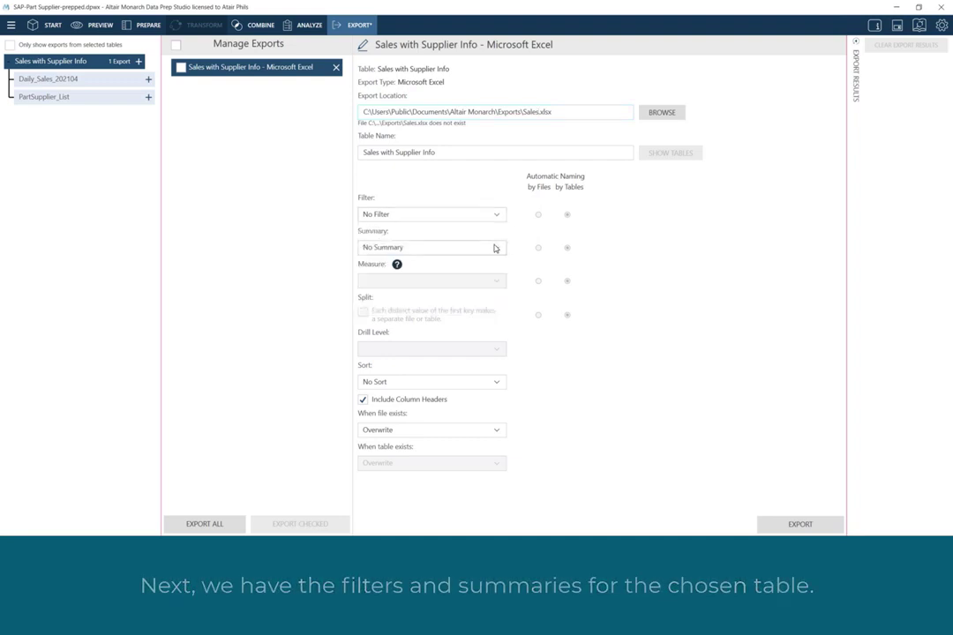
pyautogui.click(397, 264)
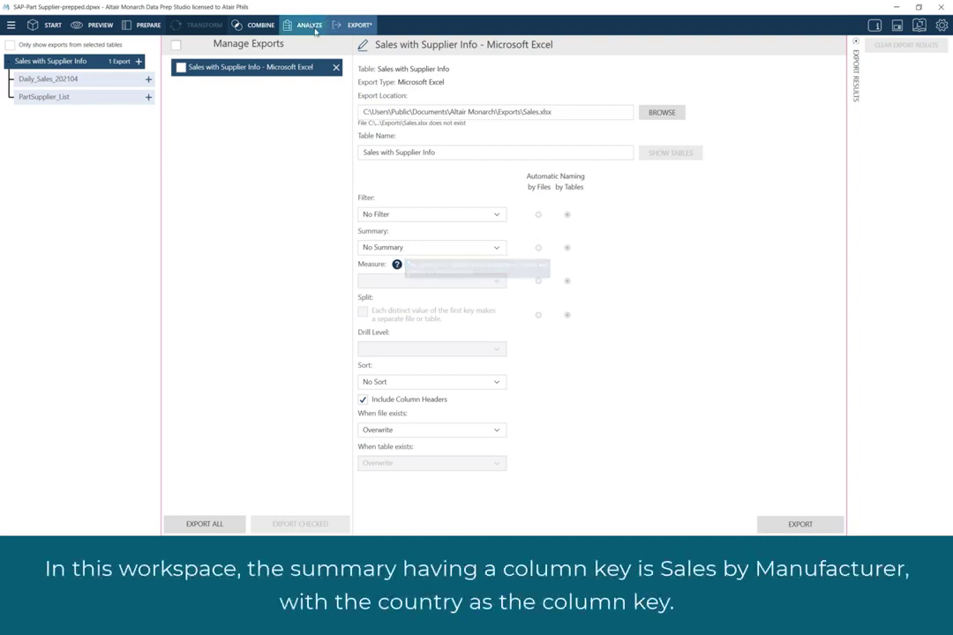
# - Display the Sales by Manufacturer summary from the Analyze view's Summary list
pyautogui.click(310, 27)
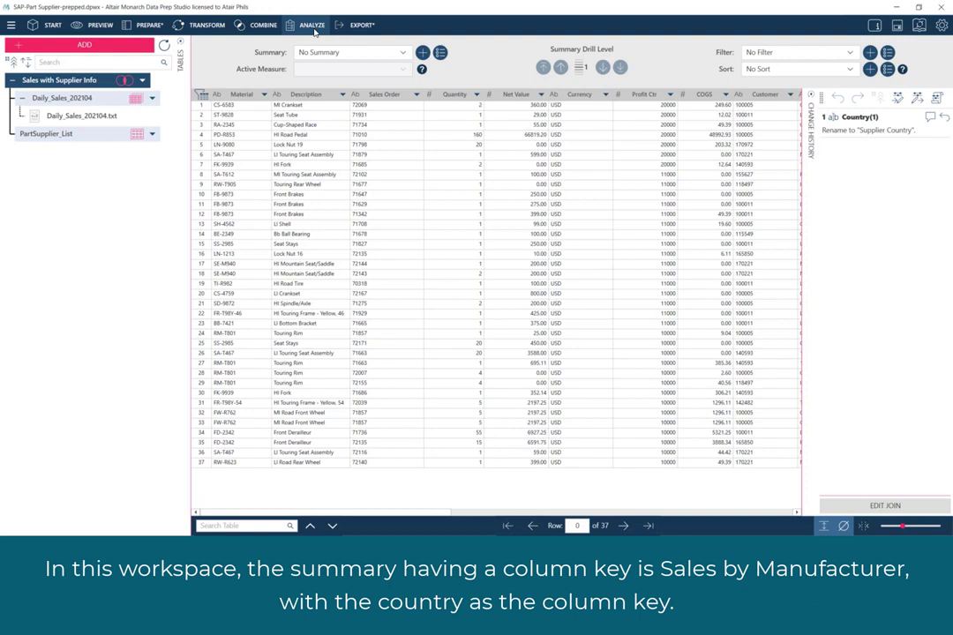
pyautogui.click(402, 55)
pyautogui.click(393, 98)
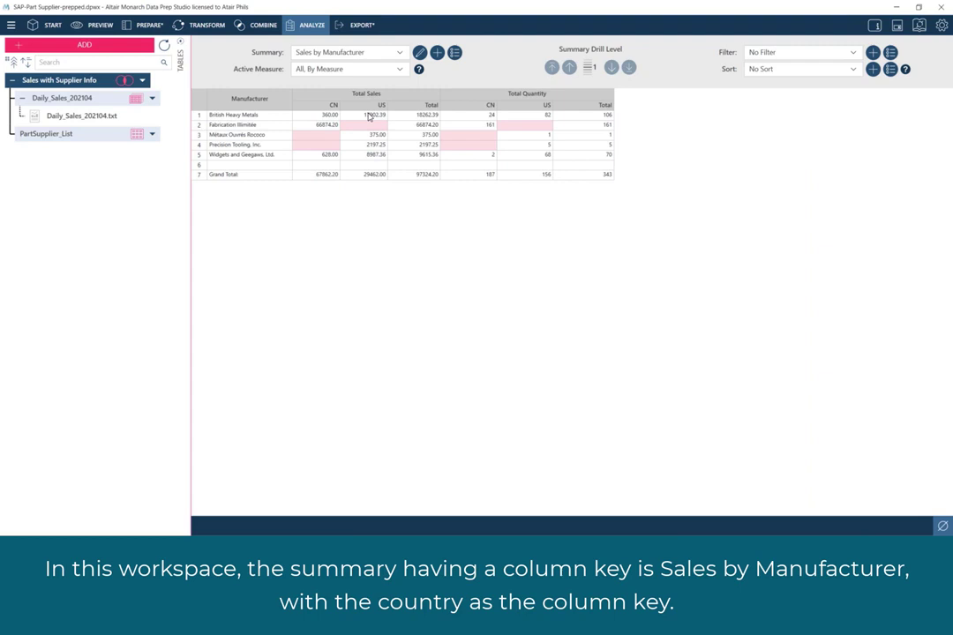
# - Set the Sales.xlsx export summary to Sales by Manufacturer with the Total Sales measure
pyautogui.click(361, 25)
pyautogui.click(494, 247)
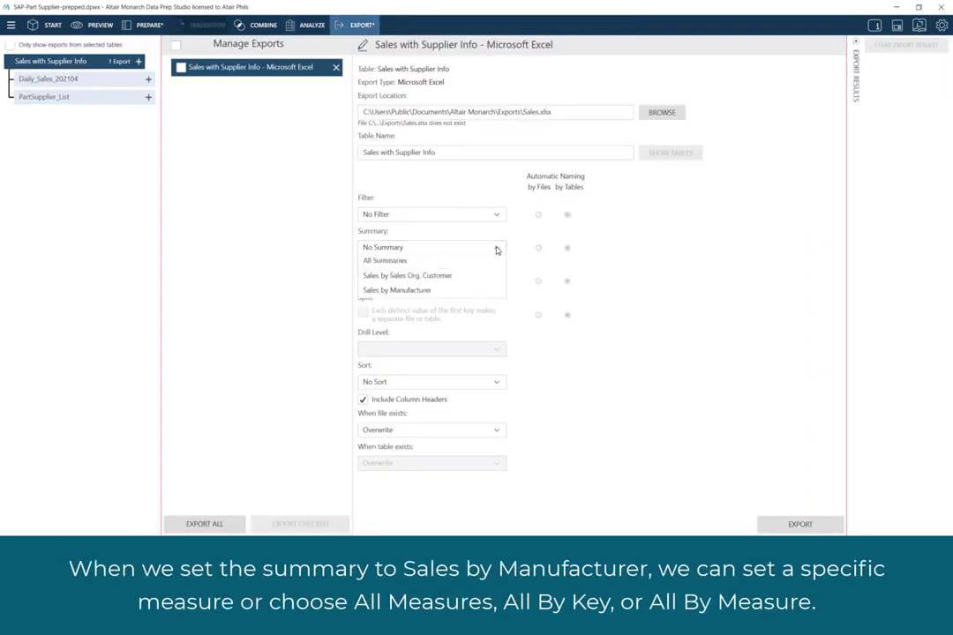
pyautogui.click(481, 308)
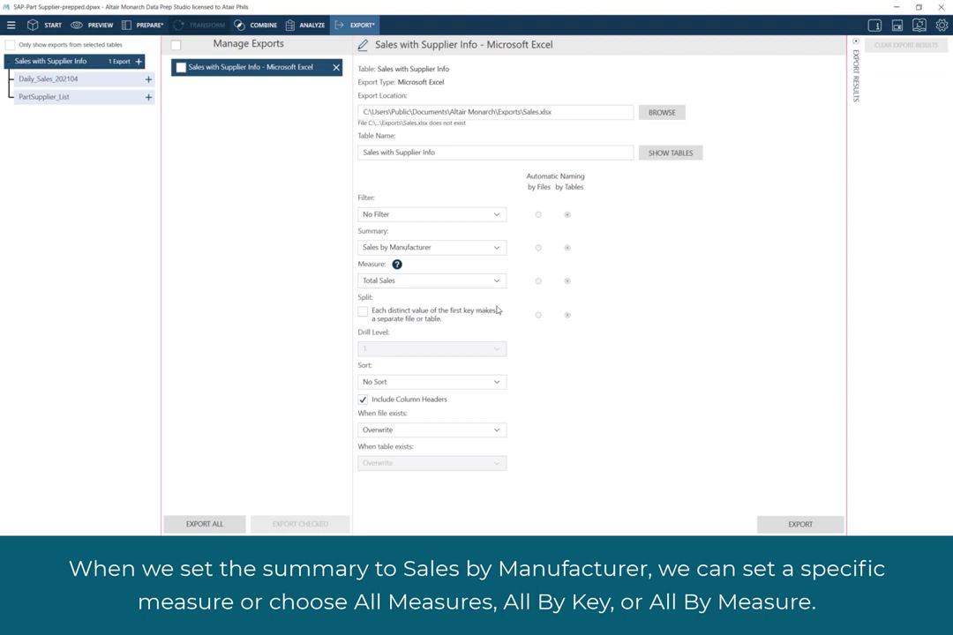
pyautogui.click(498, 282)
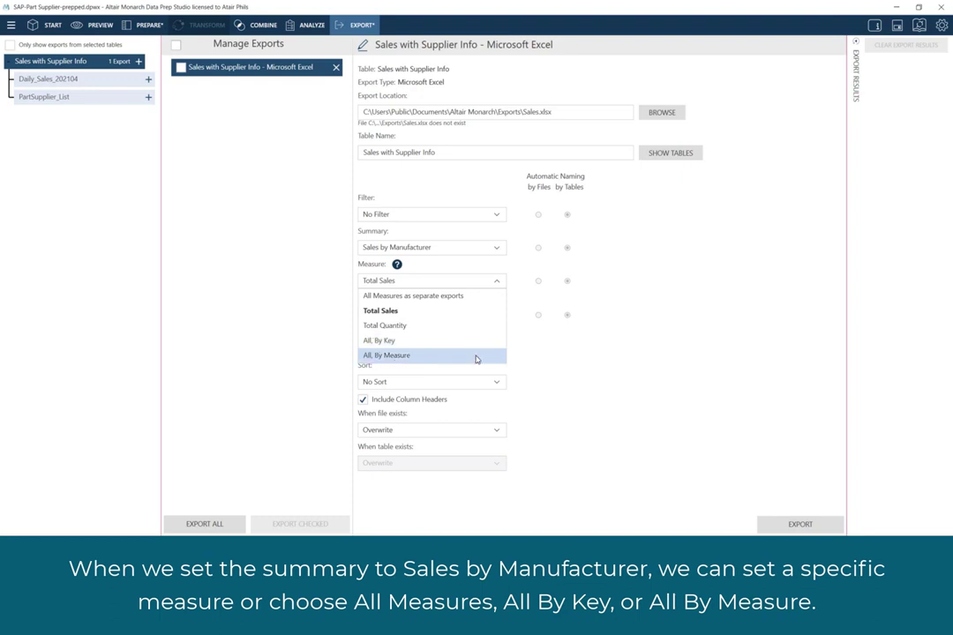
pyautogui.click(523, 357)
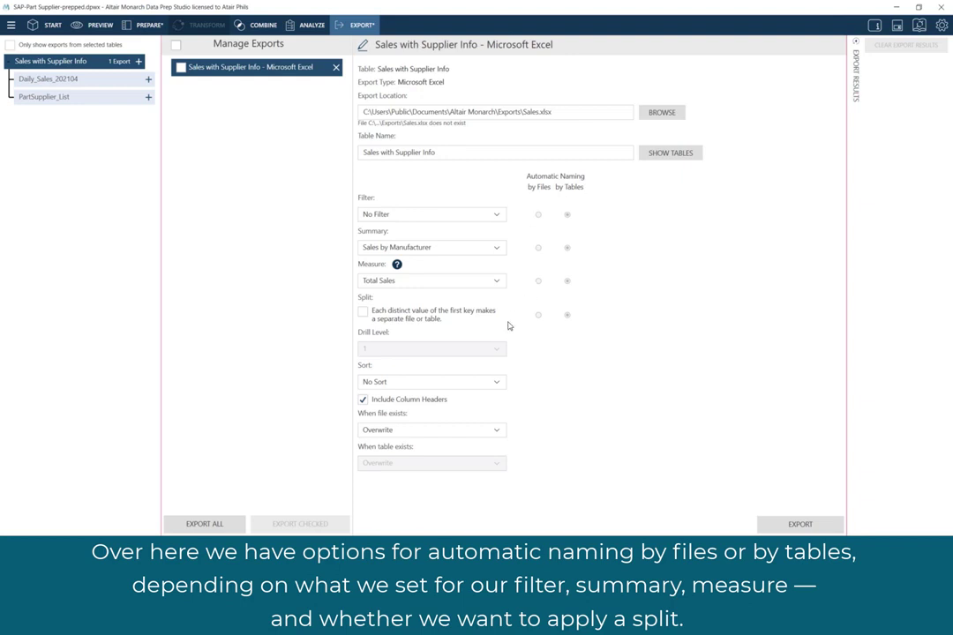
# - Export All Summaries, written By Tables into Sales.xlsx
pyautogui.click(496, 248)
pyautogui.click(495, 278)
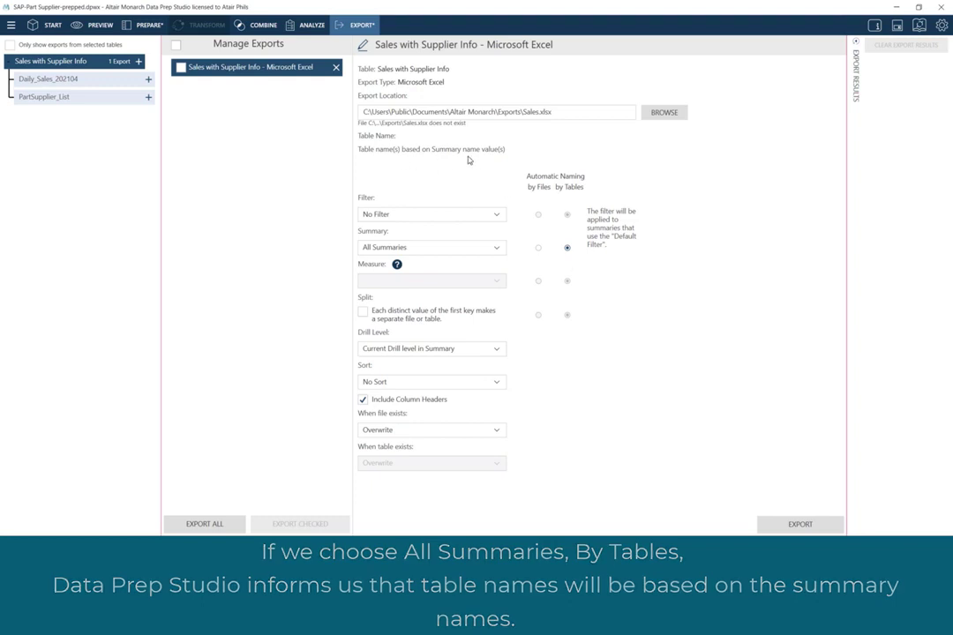
pyautogui.click(537, 250)
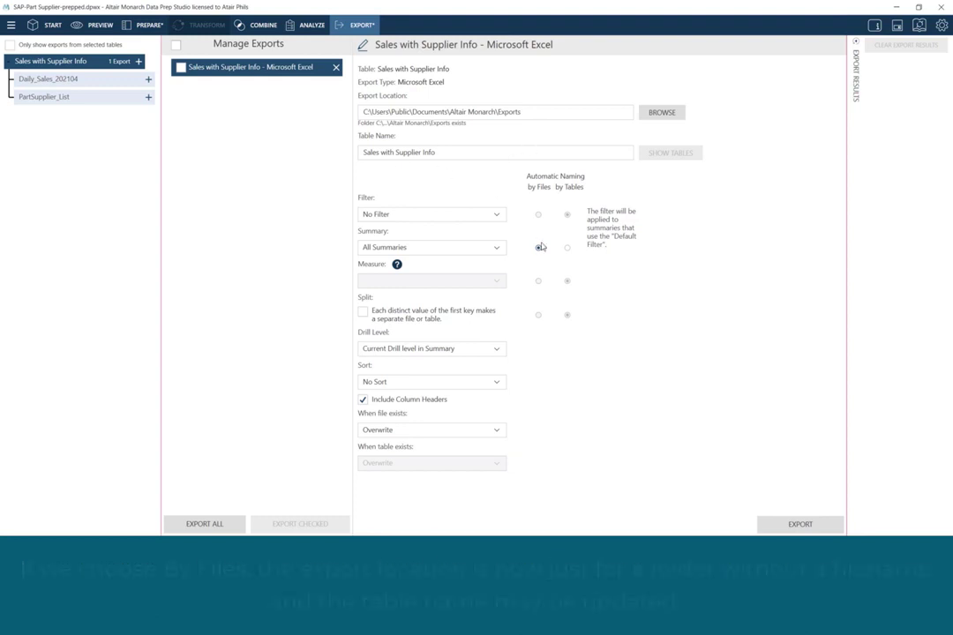
pyautogui.click(567, 248)
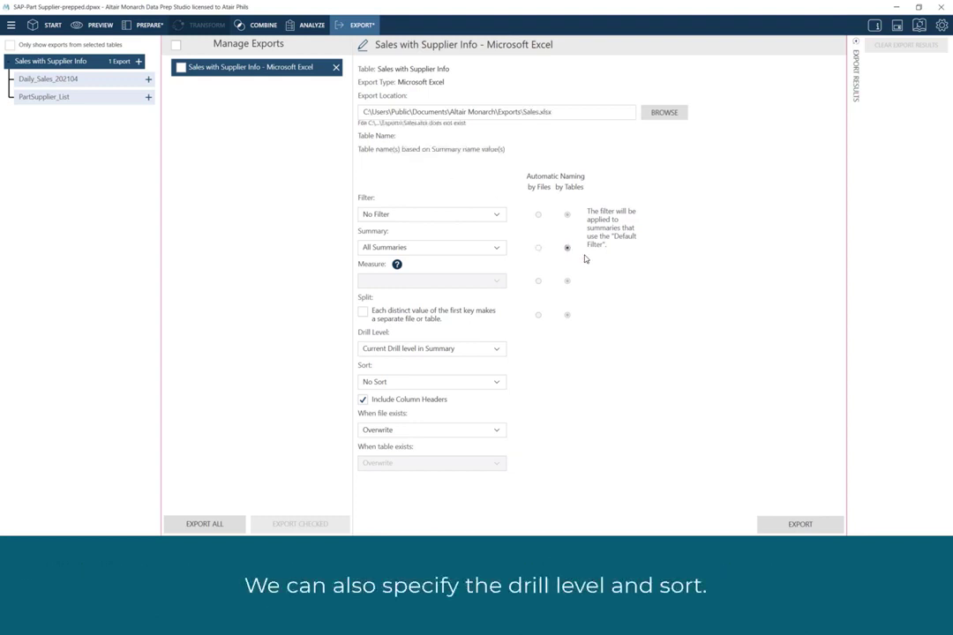
# - Leave drill level and sort unchanged, then return to the Analyze view
pyautogui.click(495, 350)
pyautogui.click(495, 351)
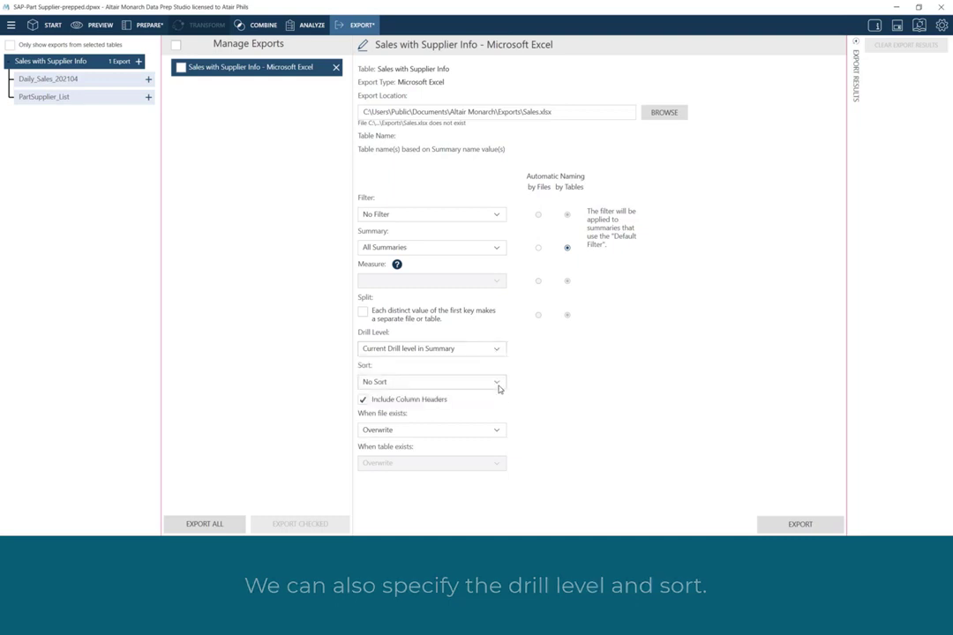
pyautogui.click(498, 388)
pyautogui.click(498, 388)
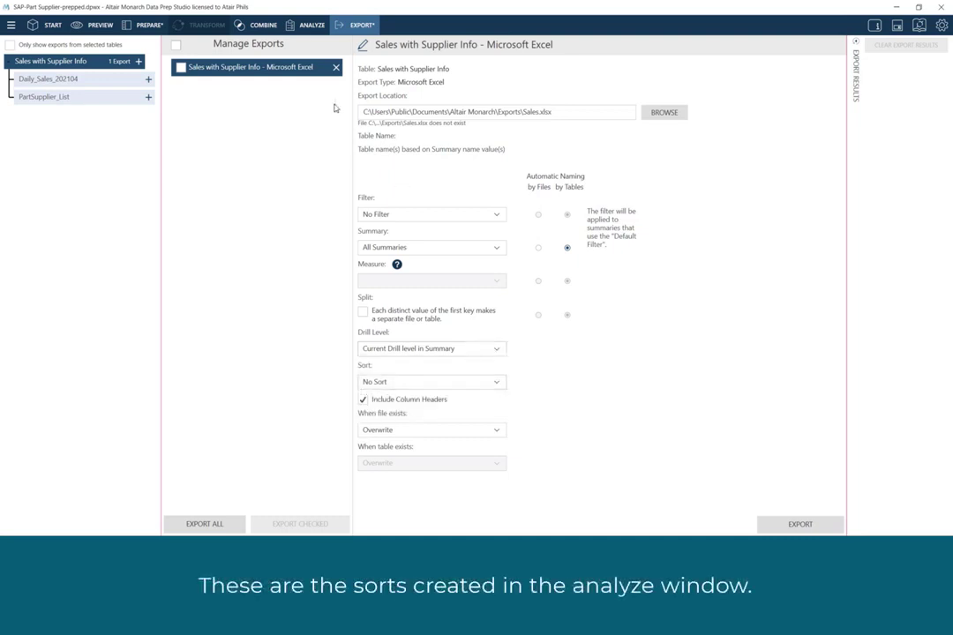
pyautogui.click(307, 26)
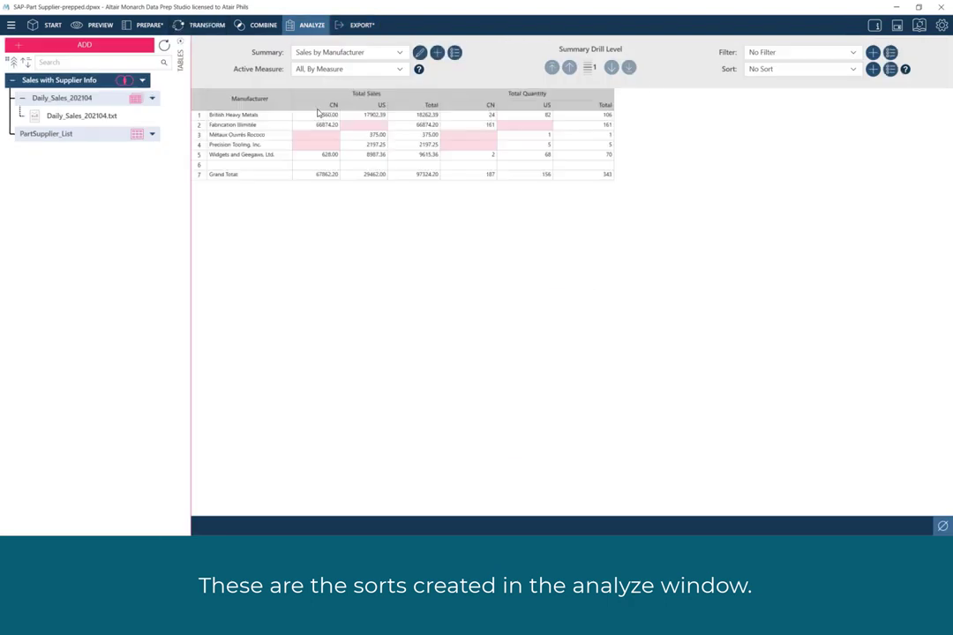
# - Check the summary's sorts without changes and return to the Sales.xlsx export settings
pyautogui.click(854, 70)
pyautogui.click(855, 84)
pyautogui.click(359, 26)
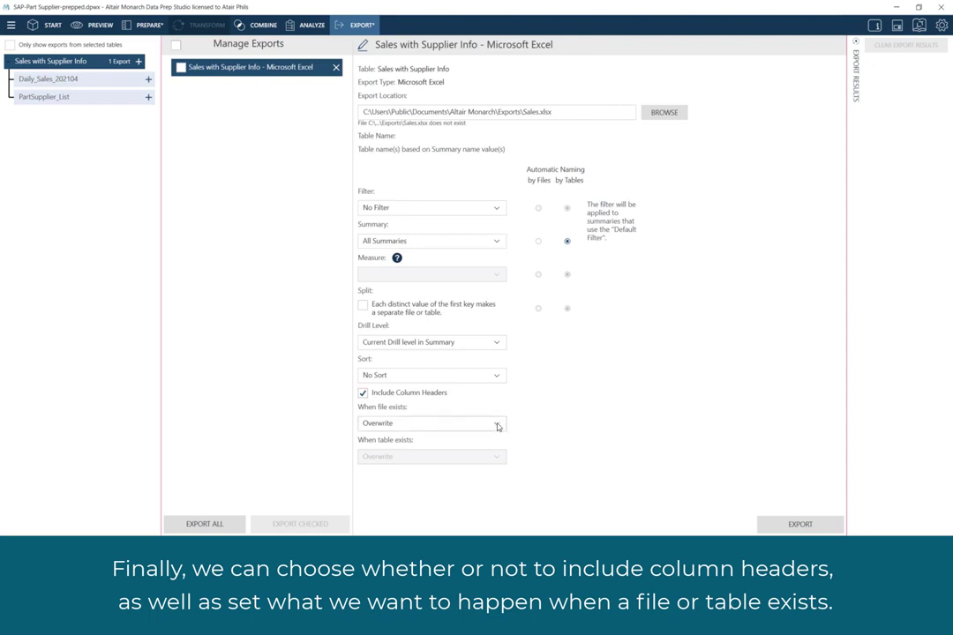
# - Set existing file to Append, keep Overwrite for existing tables, and run the Sales.xlsx export
pyautogui.click(497, 426)
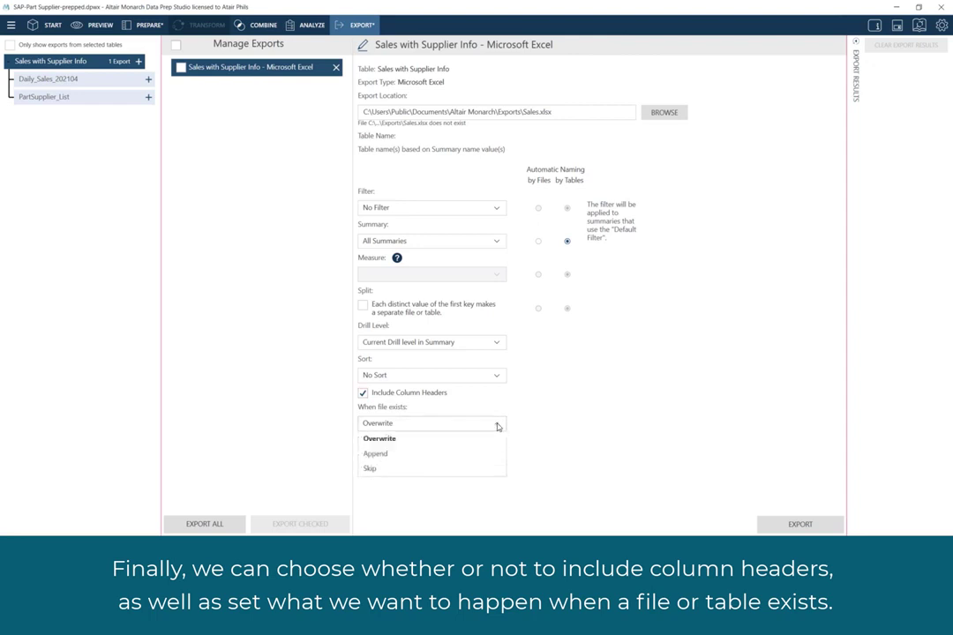
pyautogui.click(417, 457)
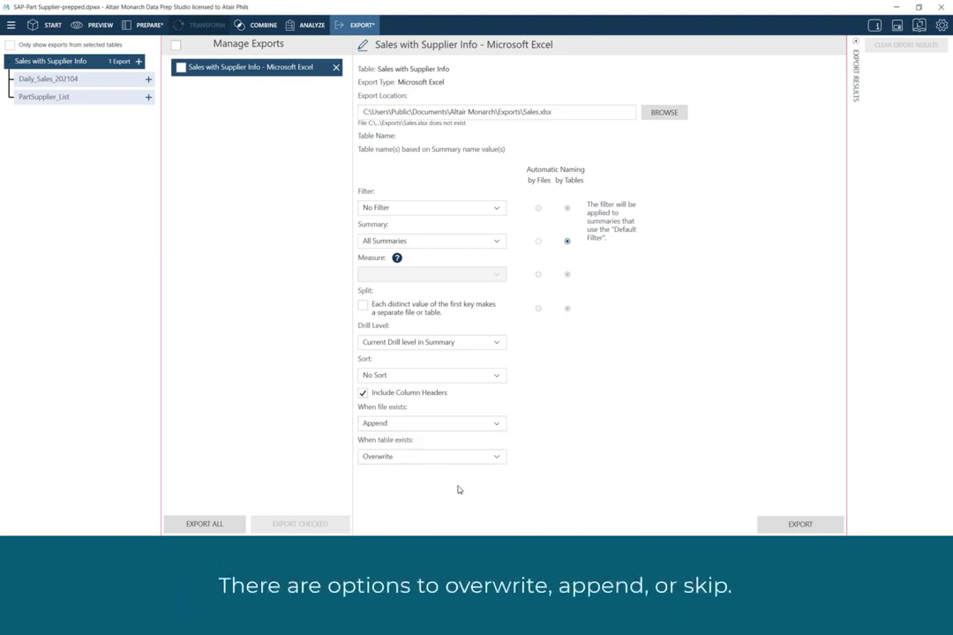
pyautogui.click(493, 460)
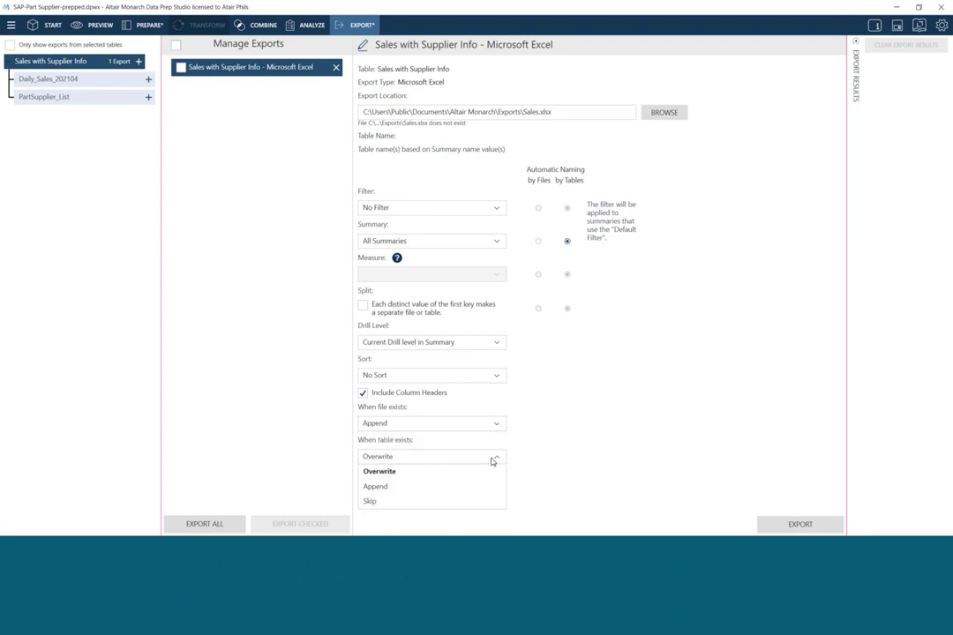
pyautogui.click(485, 471)
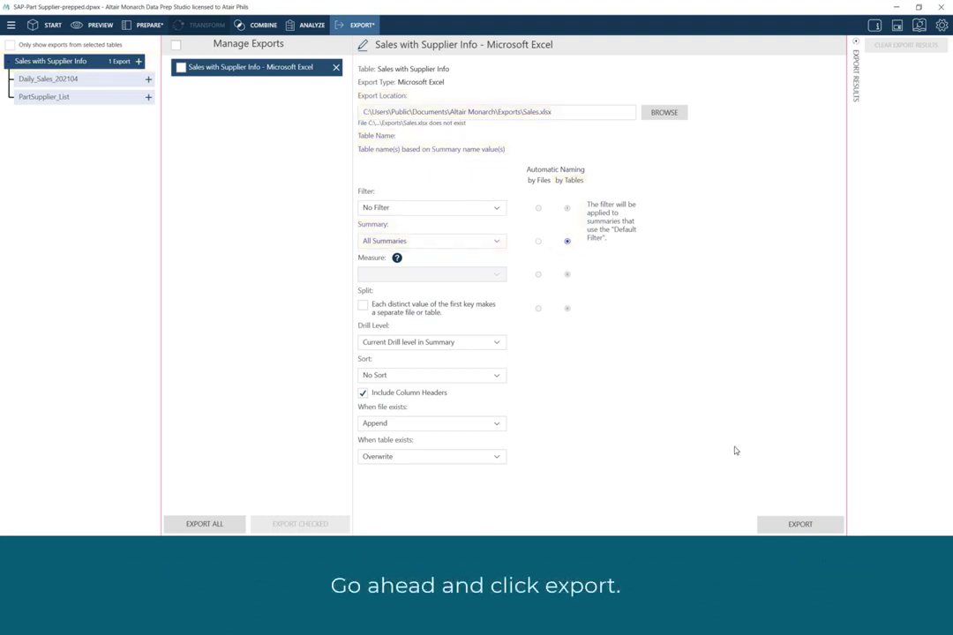
pyautogui.click(780, 531)
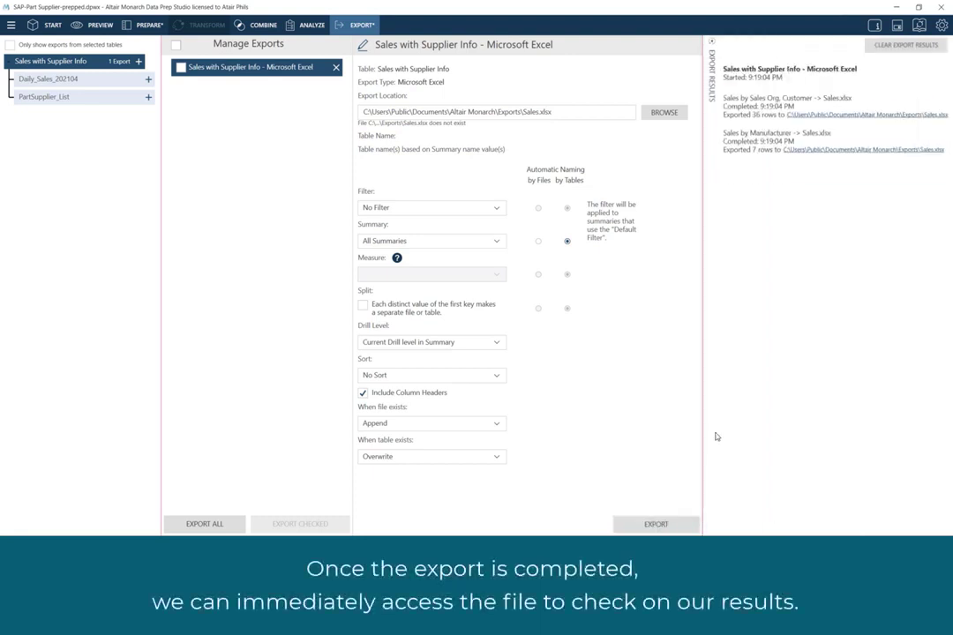
# - Open Sales.xlsx from Export Results and view the Sales_by_Manufacturer and Sales_by_Sales_Org_Customer sheets
pyautogui.click(918, 151)
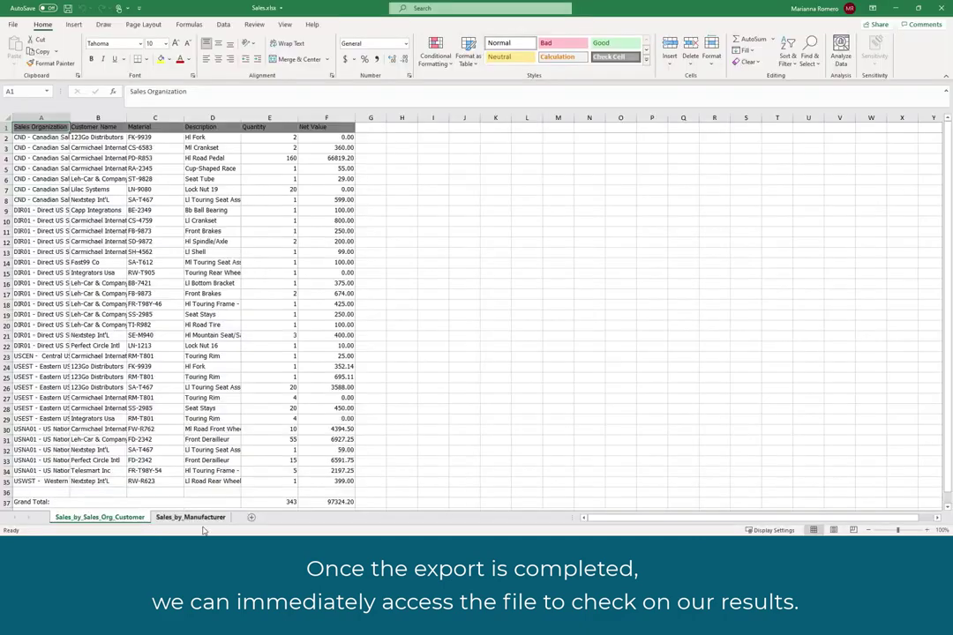
pyautogui.click(185, 518)
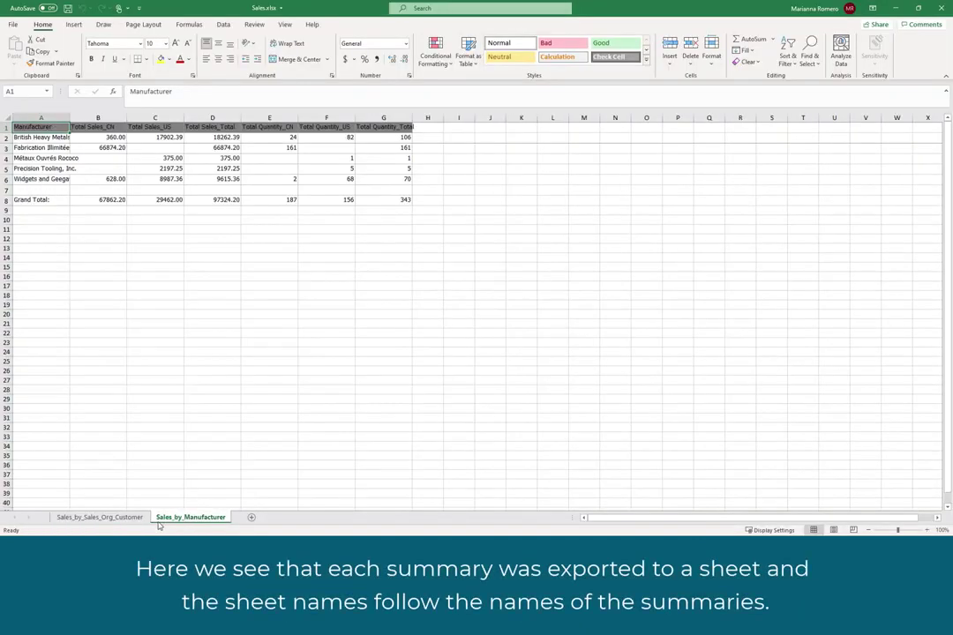
pyautogui.click(98, 517)
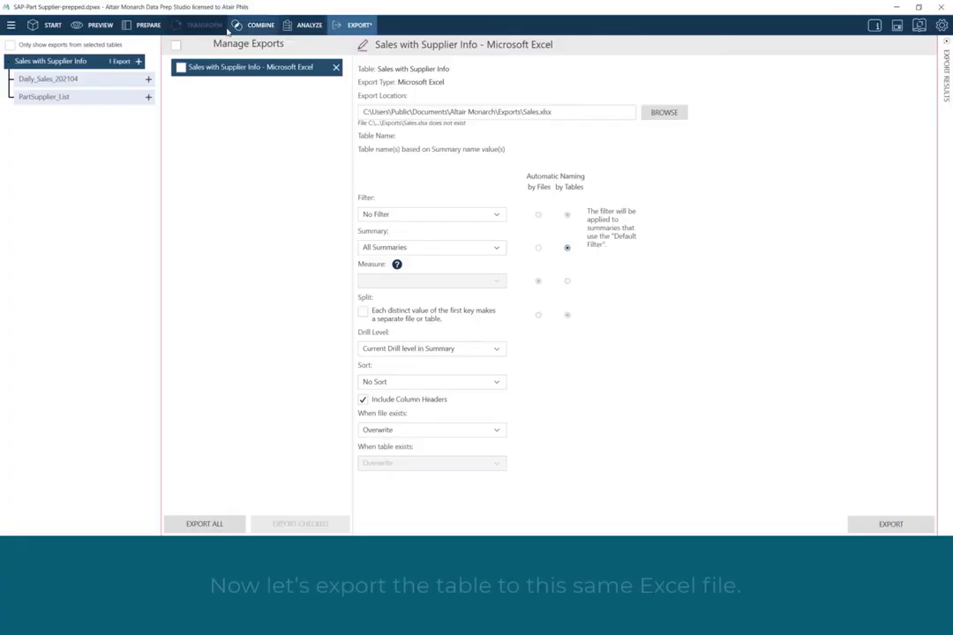
# - Add a second Excel export to Sales.xlsx titled 'Sales with Supplier Info Details' with table name Details
pyautogui.click(141, 61)
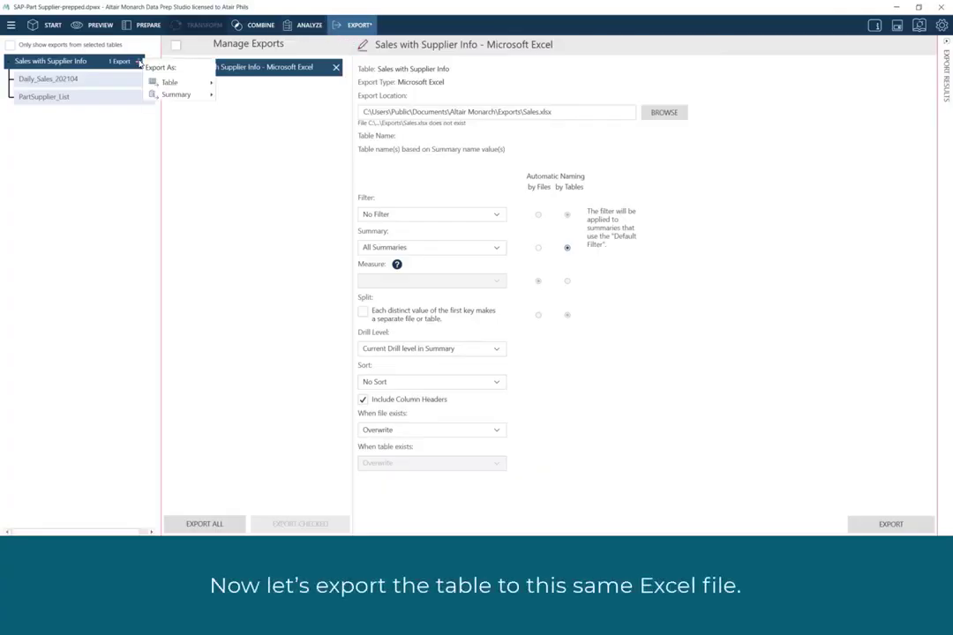
pyautogui.moveTo(202, 82)
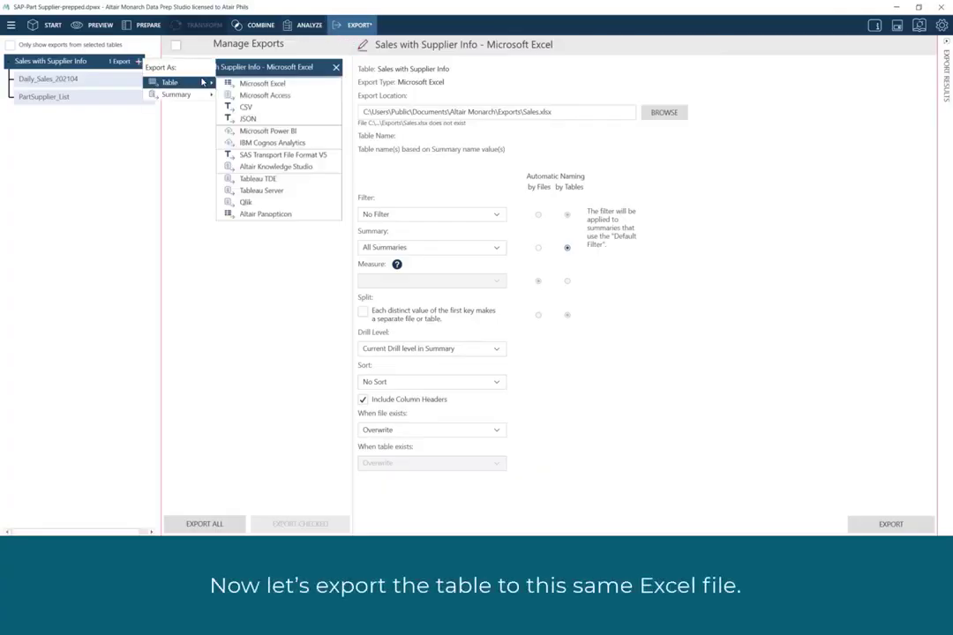
pyautogui.click(277, 84)
pyautogui.click(300, 67)
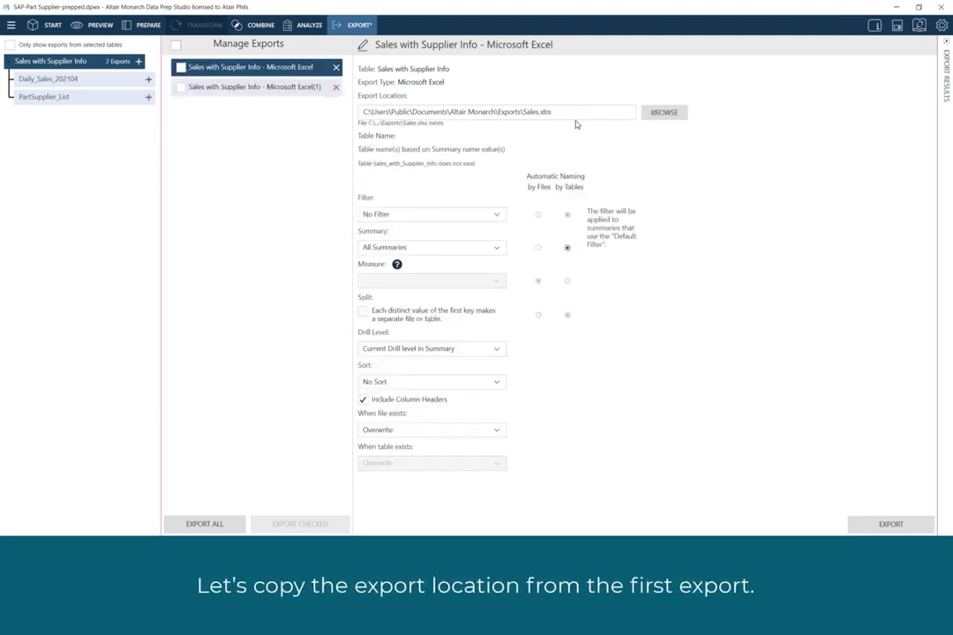
pyautogui.click(304, 87)
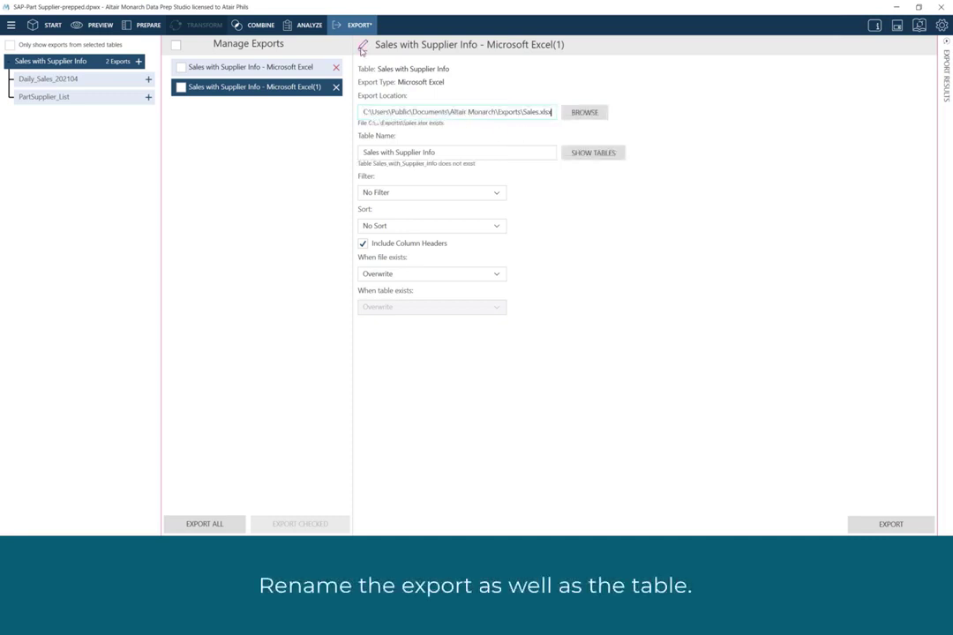
pyautogui.write('Details')
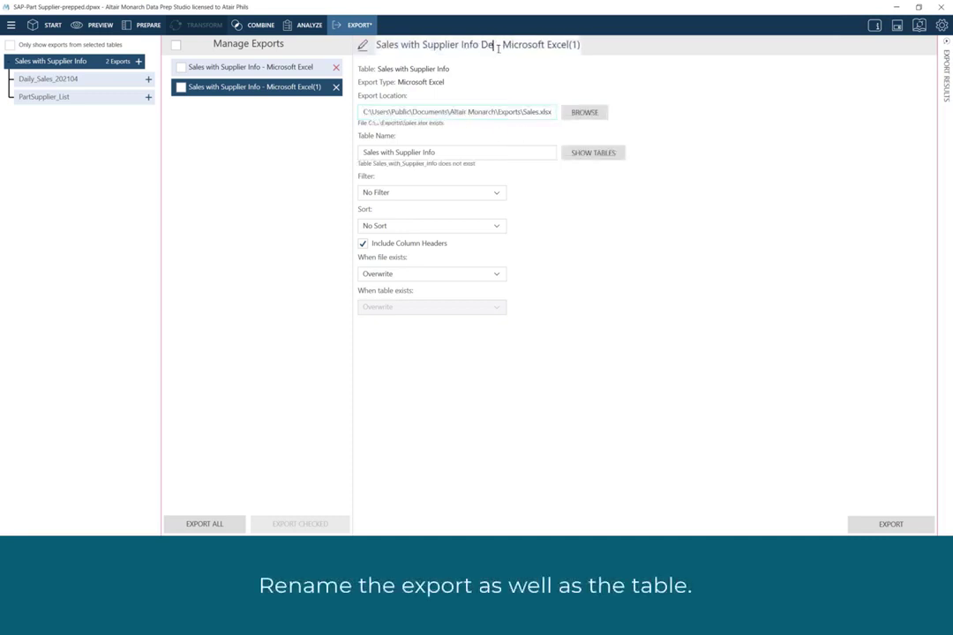
pyautogui.press('Return')
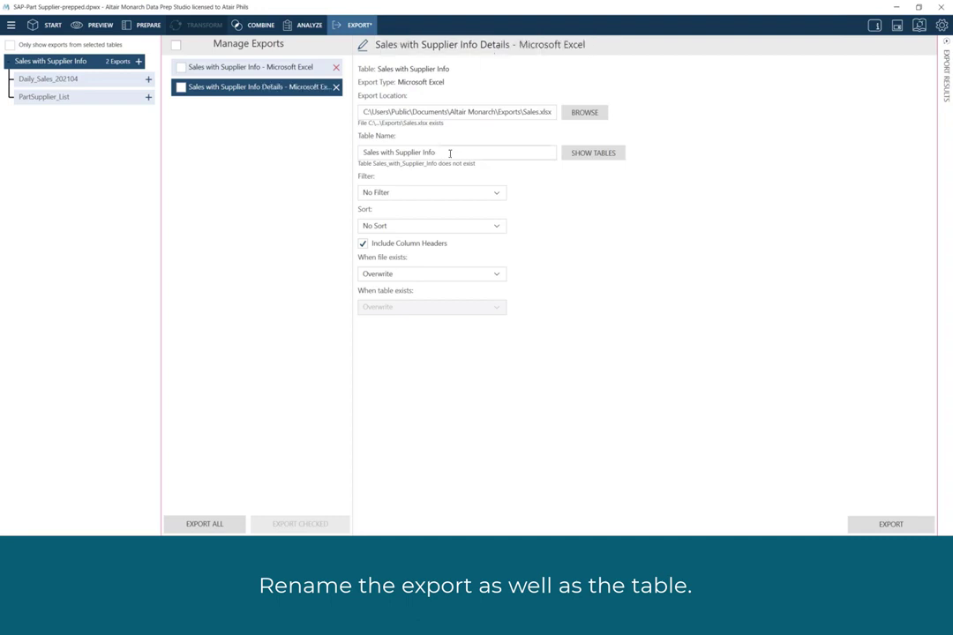
pyautogui.tripleClick(449, 153)
pyautogui.write('Details')
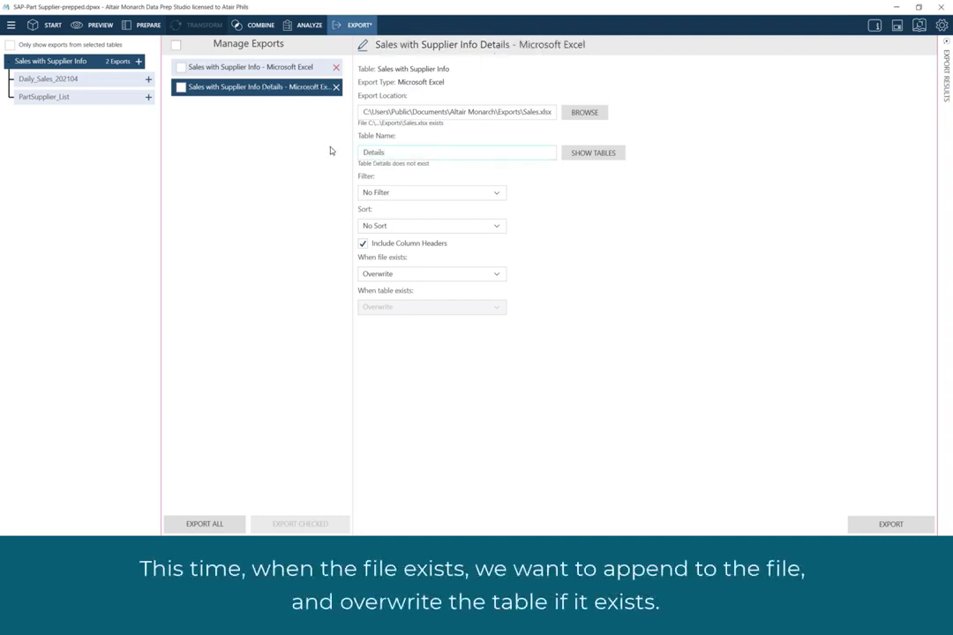
# - Set When file exists to Append so the Details export adds to Sales.xlsx
pyautogui.click(498, 275)
pyautogui.click(494, 305)
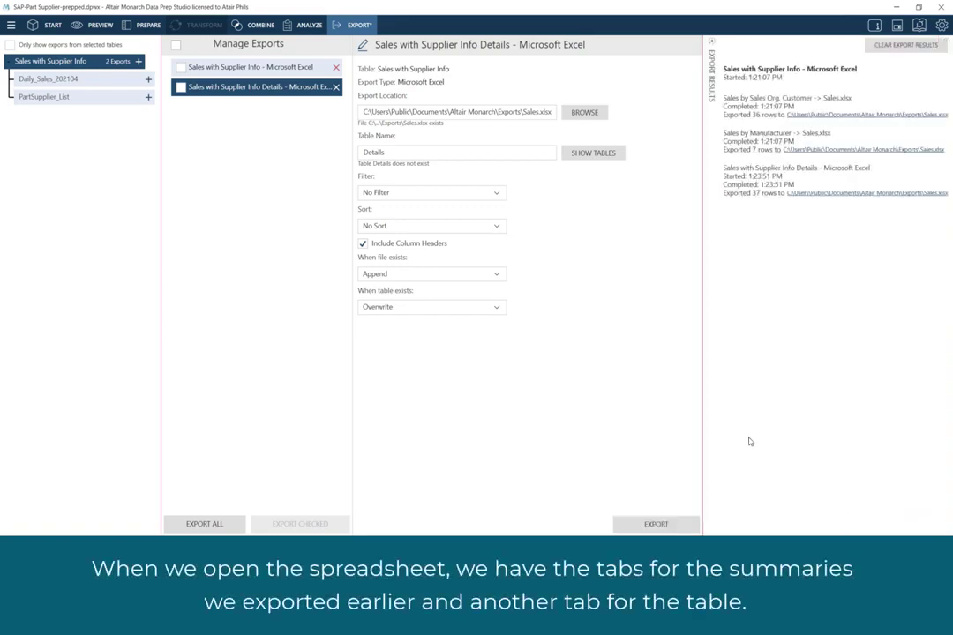
# - Open the updated Sales.xlsx in Excel and review the Sales_by_Manufacturer and Details sheets
pyautogui.click(830, 193)
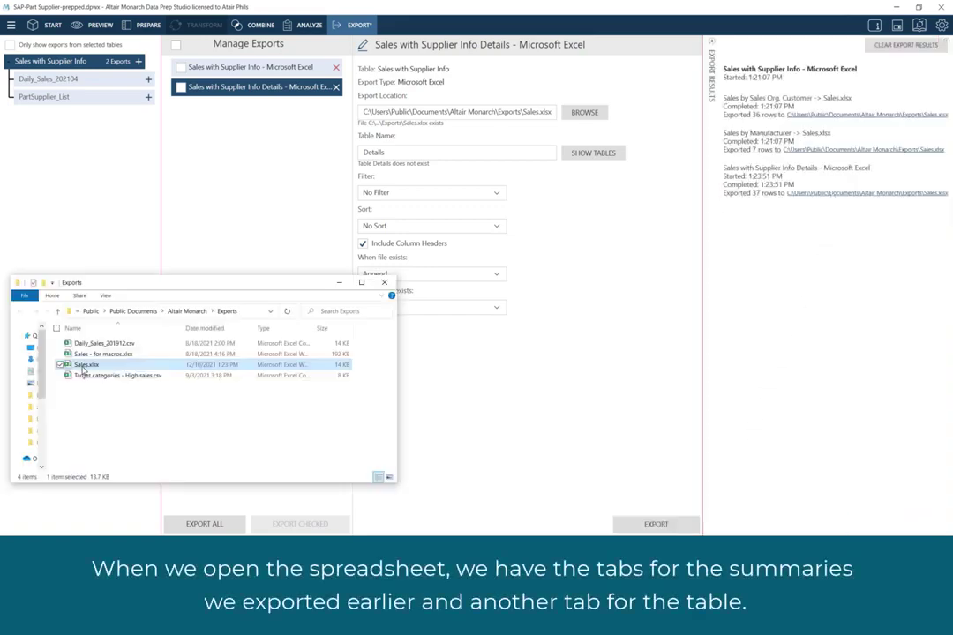
pyautogui.doubleClick(126, 364)
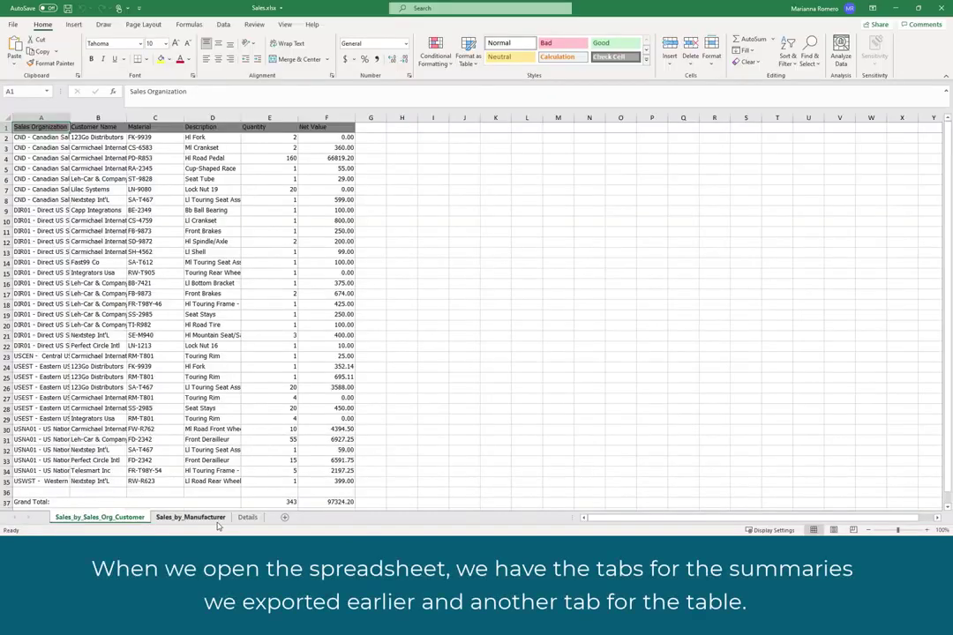
pyautogui.click(190, 518)
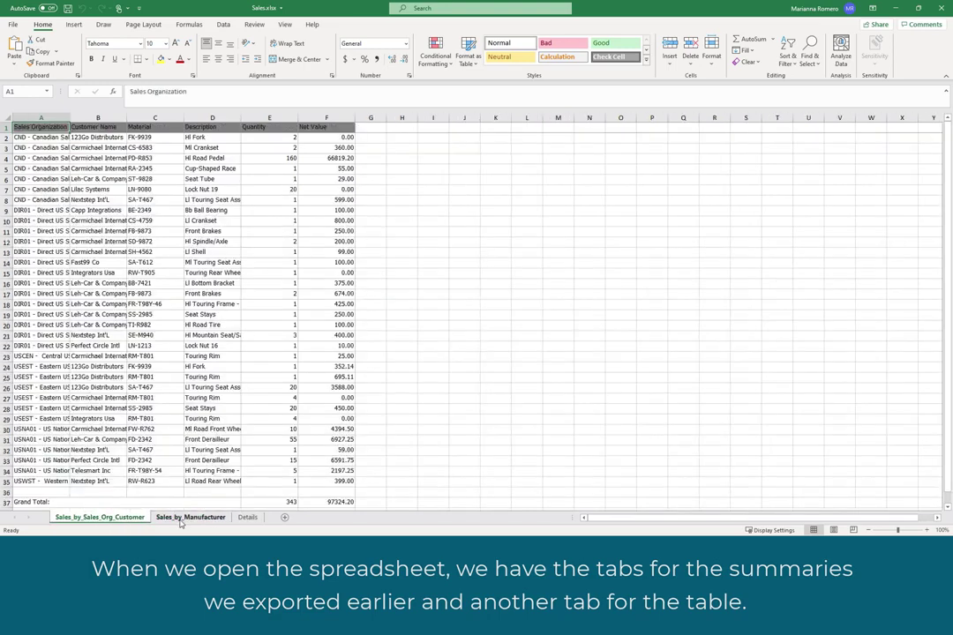
pyautogui.click(192, 517)
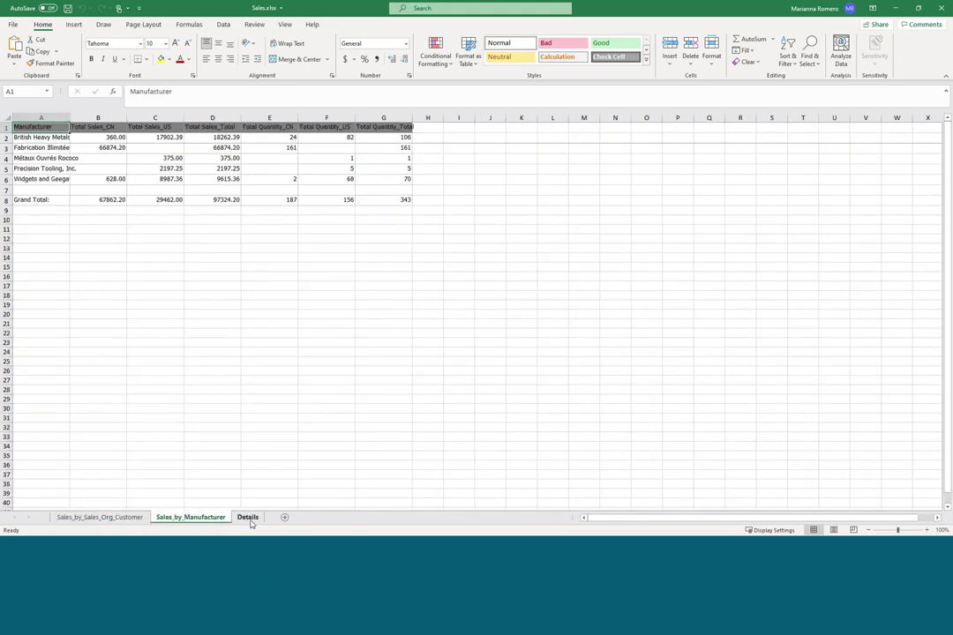
pyautogui.click(248, 518)
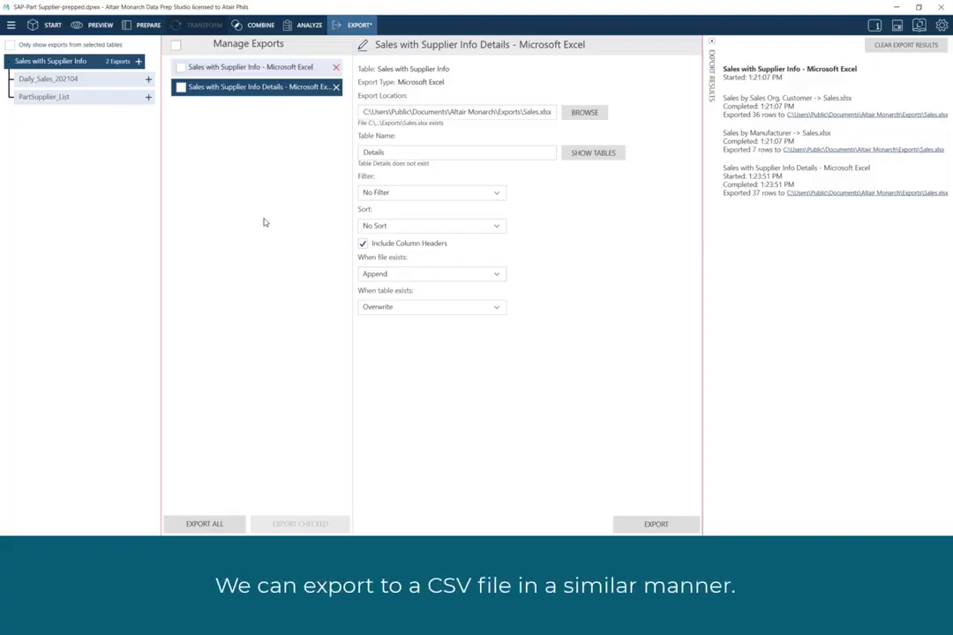
# - Create a CSV export of the table with its export location shortened to Sales.csv
pyautogui.click(138, 62)
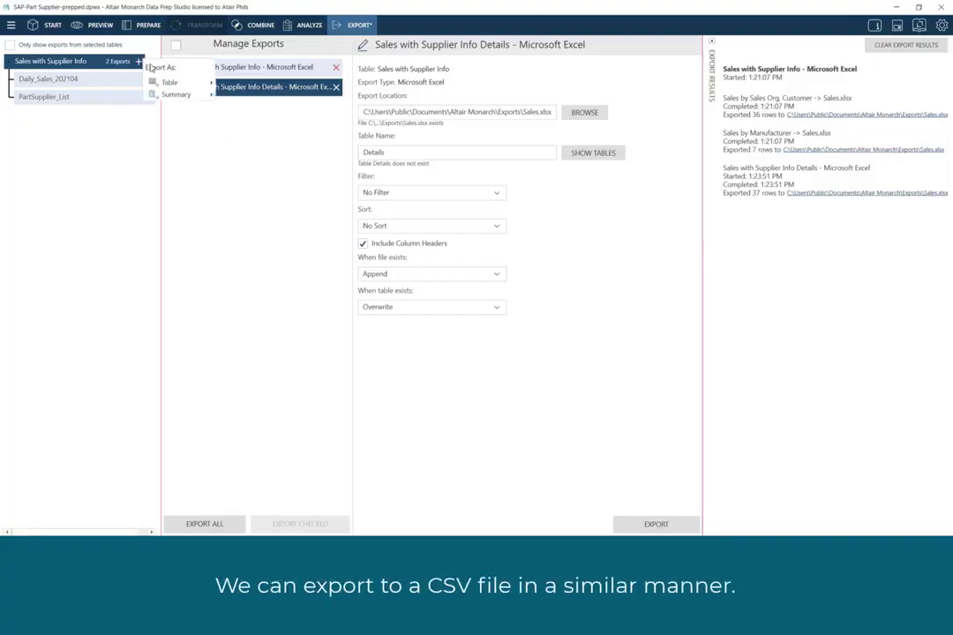
pyautogui.moveTo(150, 76)
pyautogui.click(207, 96)
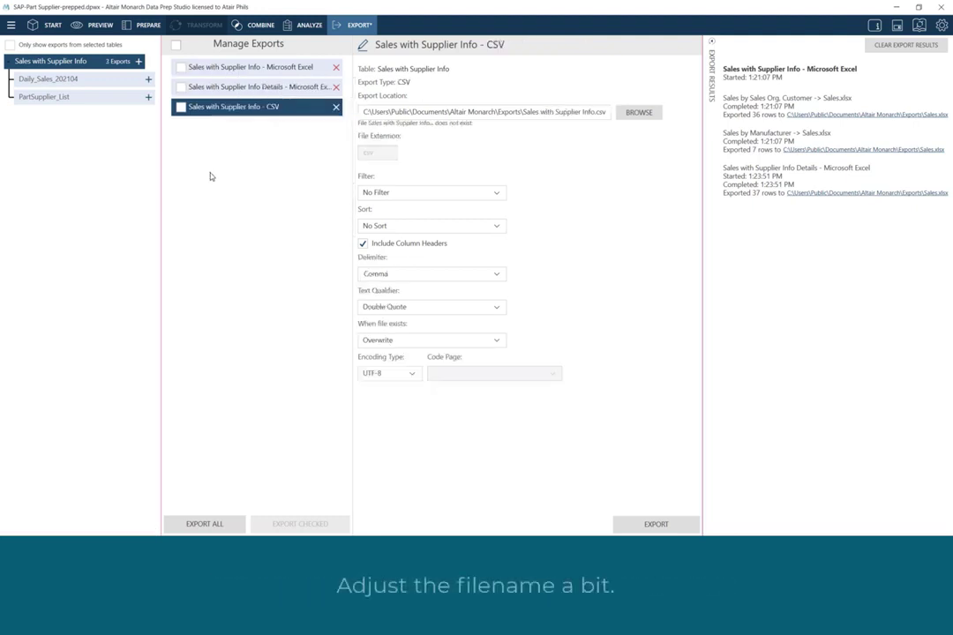
pyautogui.click(538, 112)
pyautogui.press('Delete')
pyautogui.press('Delete')
pyautogui.press('Delete')
pyautogui.press('Delete')
pyautogui.press('Delete')
pyautogui.press('Delete')
pyautogui.press('Delete')
pyautogui.press('Delete')
pyautogui.press('Delete')
pyautogui.press('Delete')
pyautogui.press('Delete')
pyautogui.press('Delete')
pyautogui.press('Delete')
pyautogui.press('Delete')
pyautogui.press('Delete')
pyautogui.press('Delete')
pyautogui.press('Delete')
pyautogui.press('Delete')
pyautogui.press('Delete')
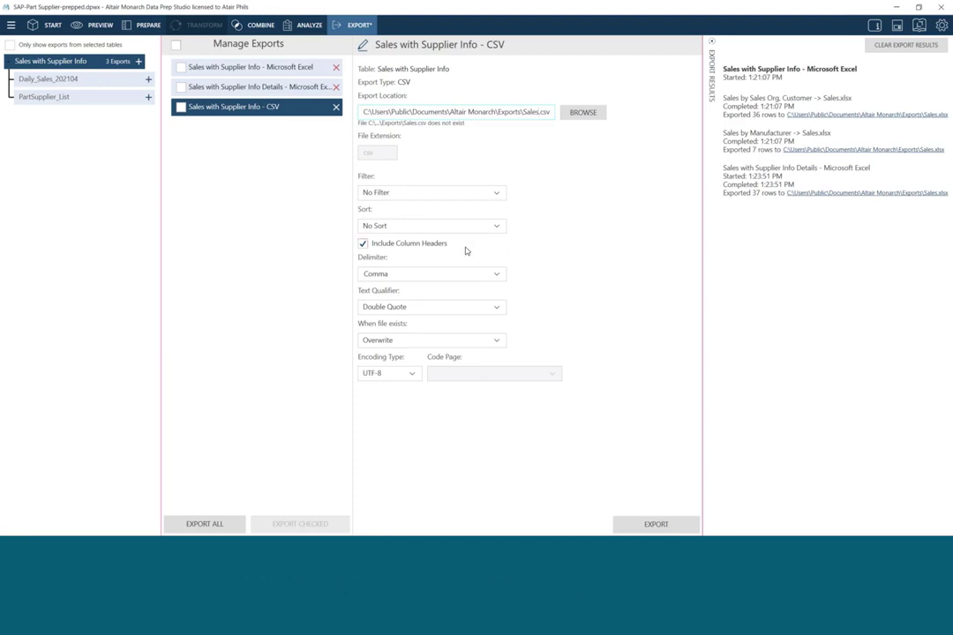
# - Keep Comma delimiter, Double Quote qualifier, Overwrite and UTF-8 encoding for the CSV export
pyautogui.click(501, 275)
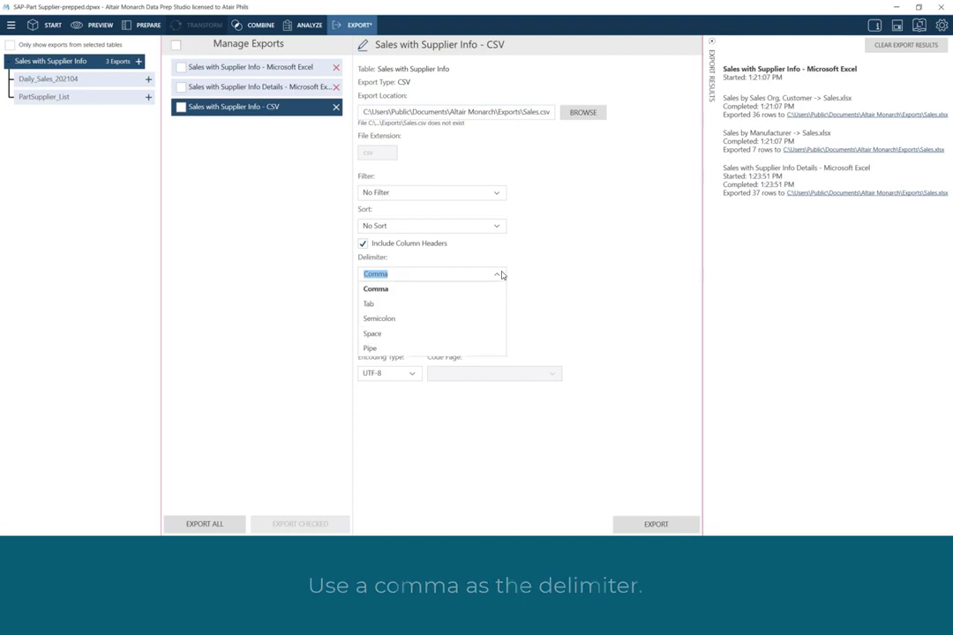
pyautogui.click(501, 276)
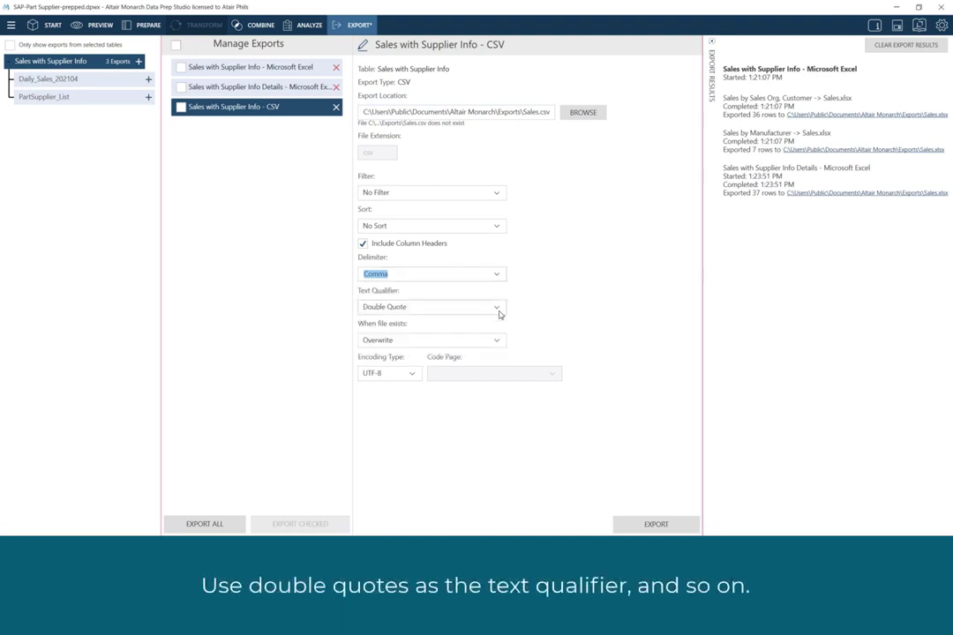
pyautogui.click(499, 308)
pyautogui.click(499, 311)
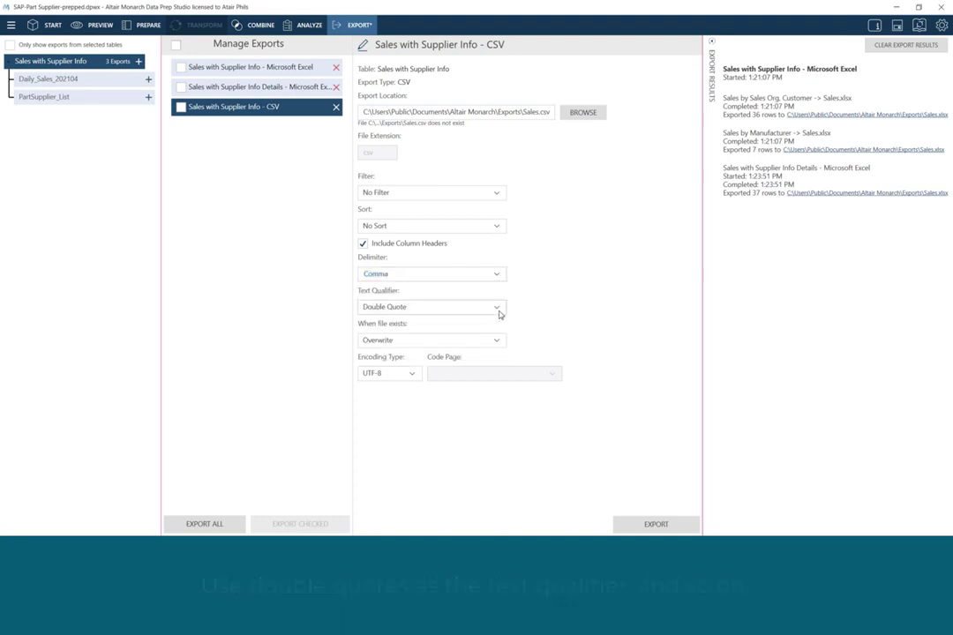
pyautogui.click(496, 341)
pyautogui.click(496, 340)
pyautogui.click(412, 374)
pyautogui.click(409, 374)
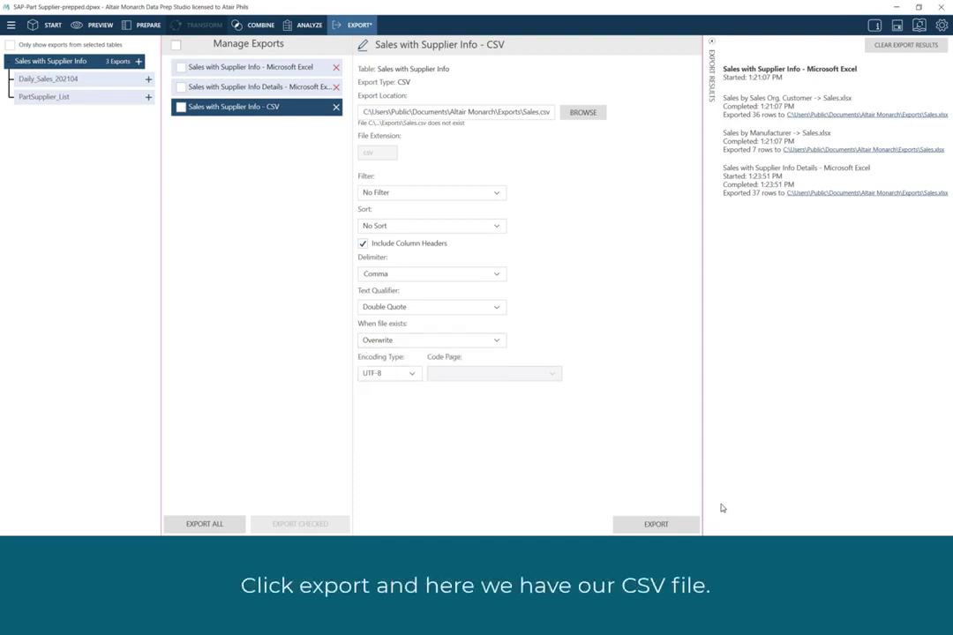
# - Export the 37-row Sales.csv and open it in Notepad to inspect the header line
pyautogui.click(663, 523)
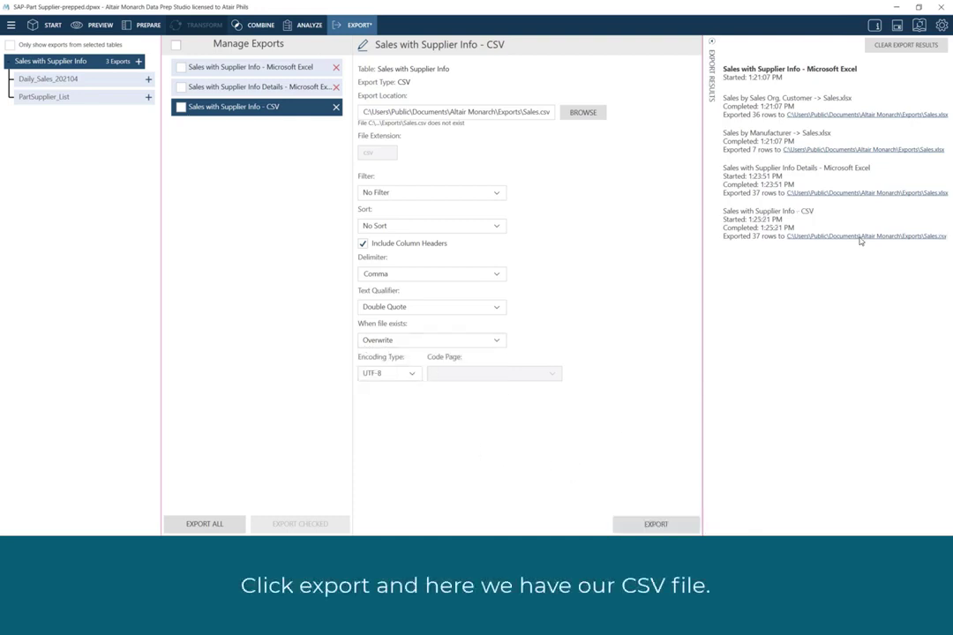
pyautogui.click(799, 236)
pyautogui.doubleClick(86, 364)
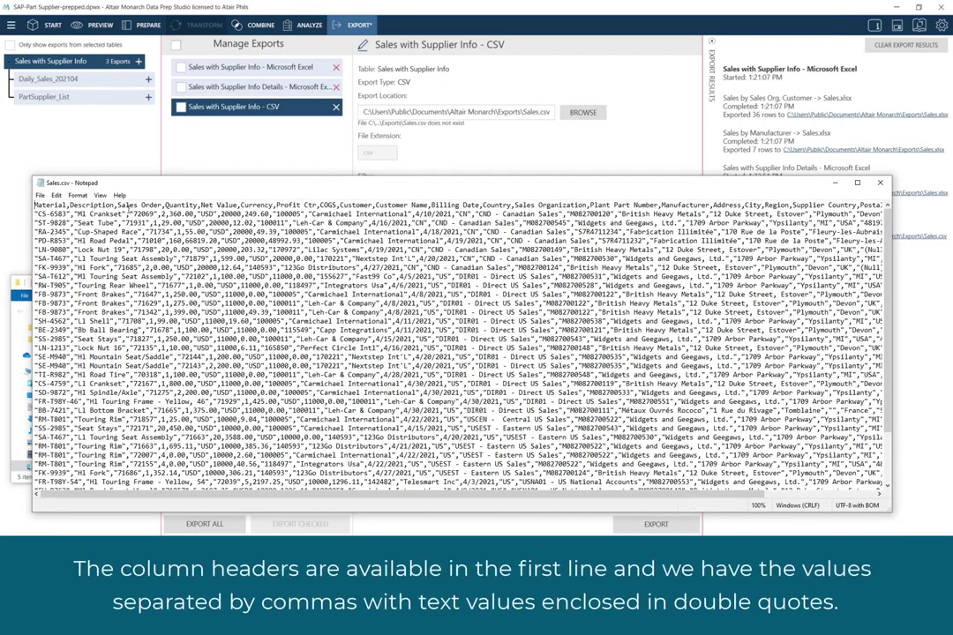
pyautogui.hotkey('shift', 'Down')
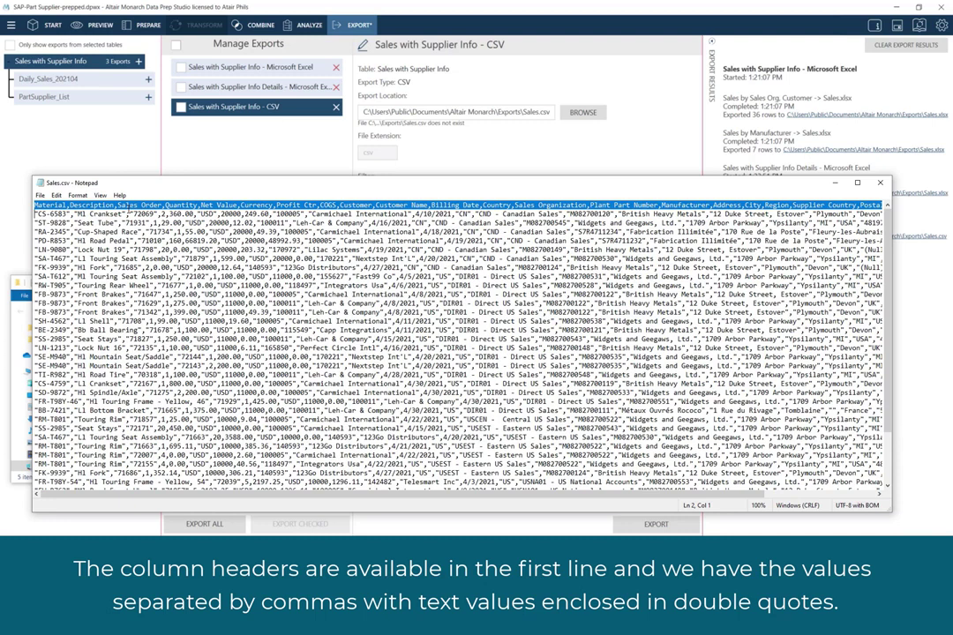
pyautogui.click(128, 224)
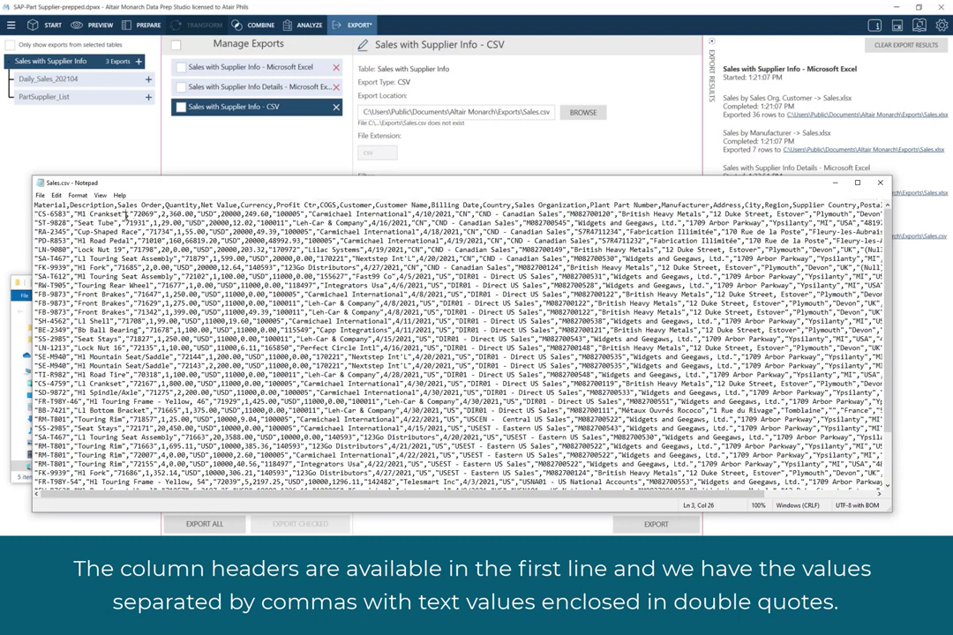